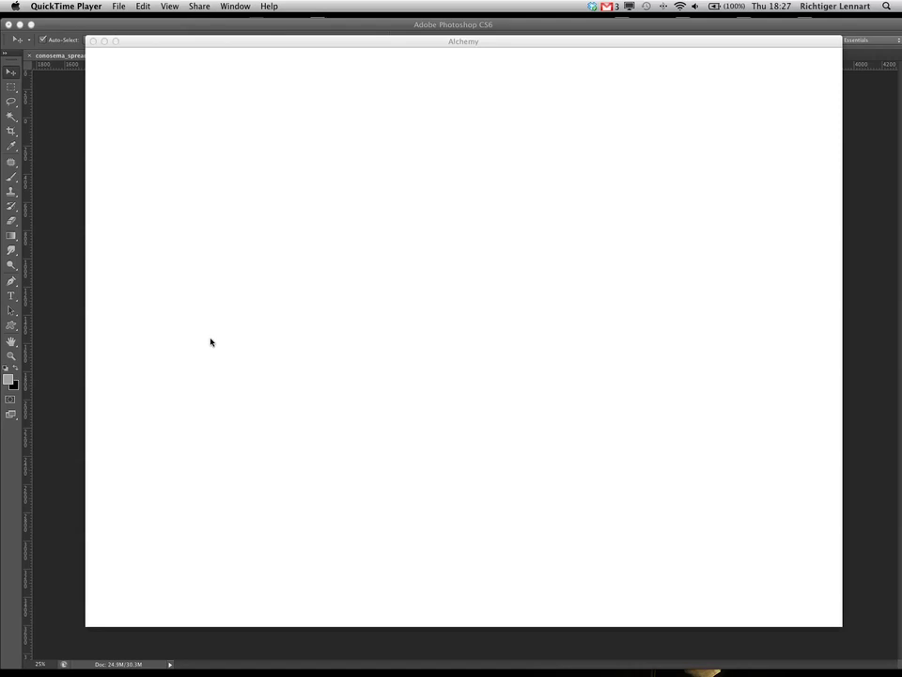
Switch to Photoshop and select the Layer 8 copy 5 layer of the thumbnail grid document.
{"action": "left_click_drag", "start_coordinate": [232, 40], "coordinate": [242, 76]}
{"action": "left_click", "coordinate": [238, 28]}
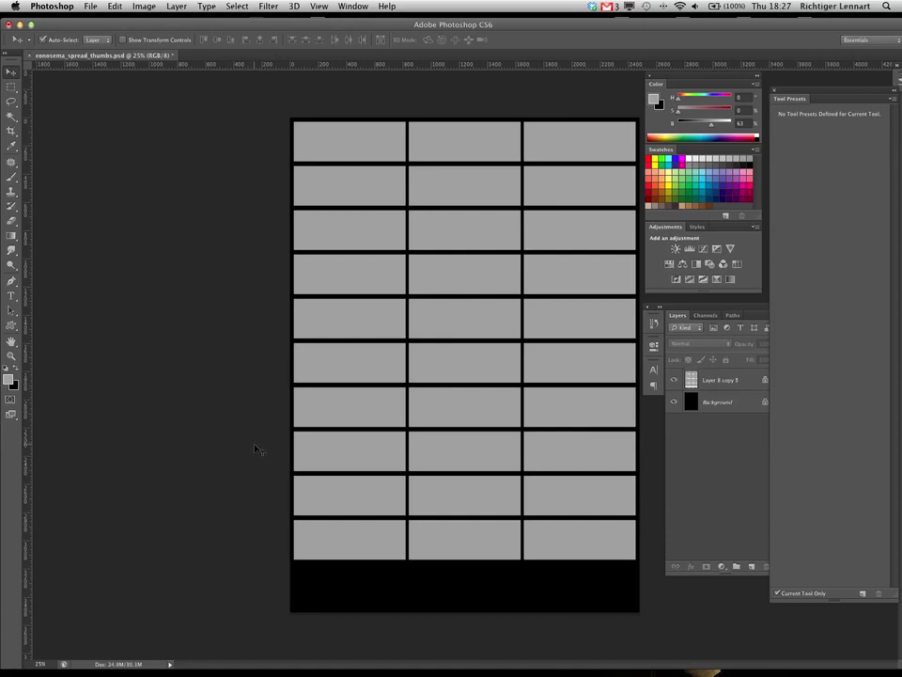
{"action": "left_click", "coordinate": [692, 380]}
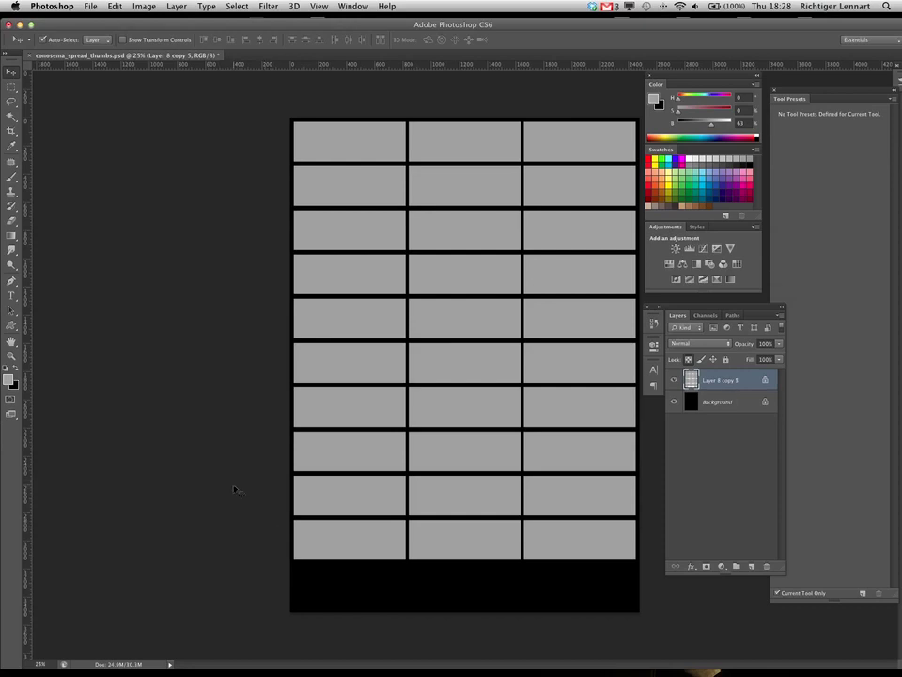
Switch to Alchemy and reposition its canvas window higher on the desktop.
{"action": "mouse_move", "coordinate": [249, 647]}
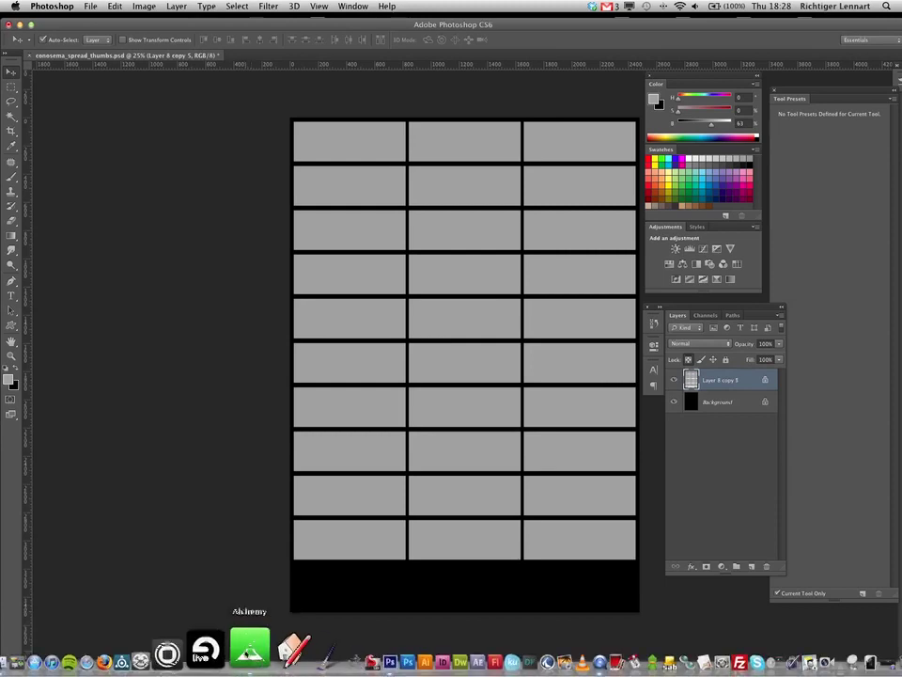
{"action": "left_click", "coordinate": [246, 649]}
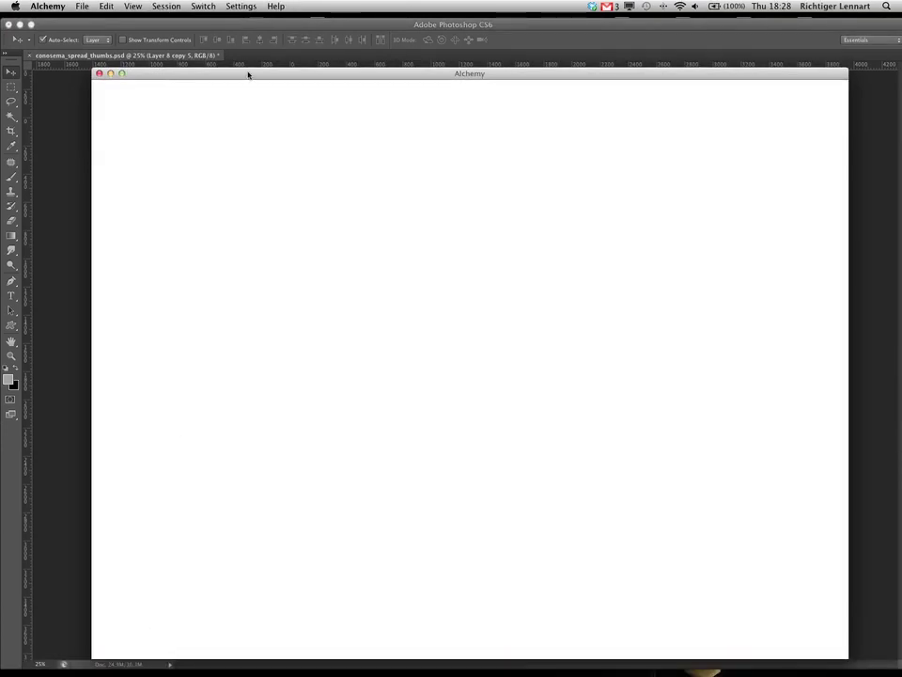
{"action": "left_click_drag", "start_coordinate": [248, 74], "coordinate": [233, 53]}
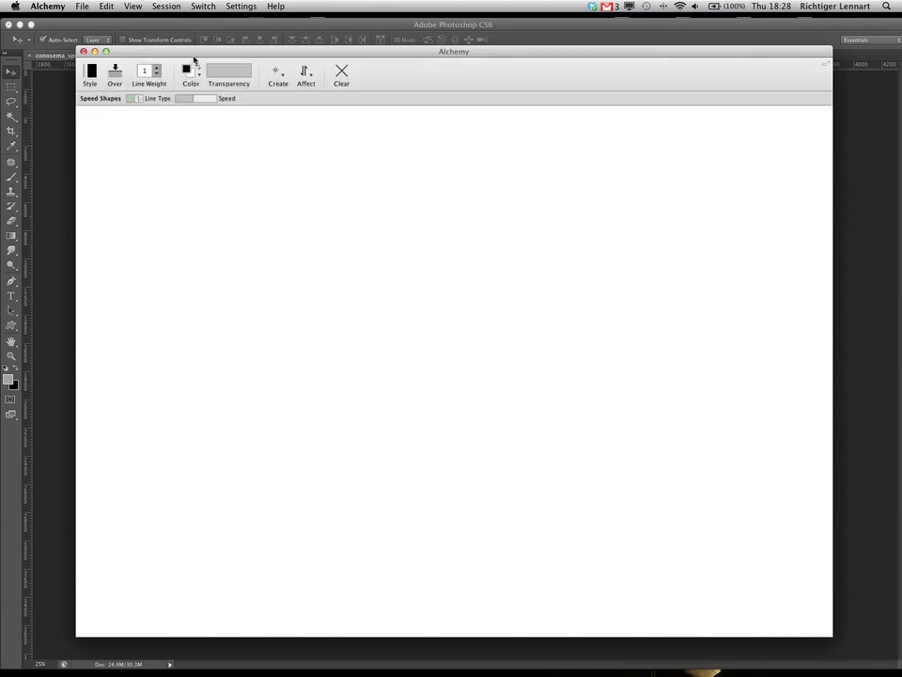
{"action": "left_click_drag", "start_coordinate": [192, 49], "coordinate": [188, 44]}
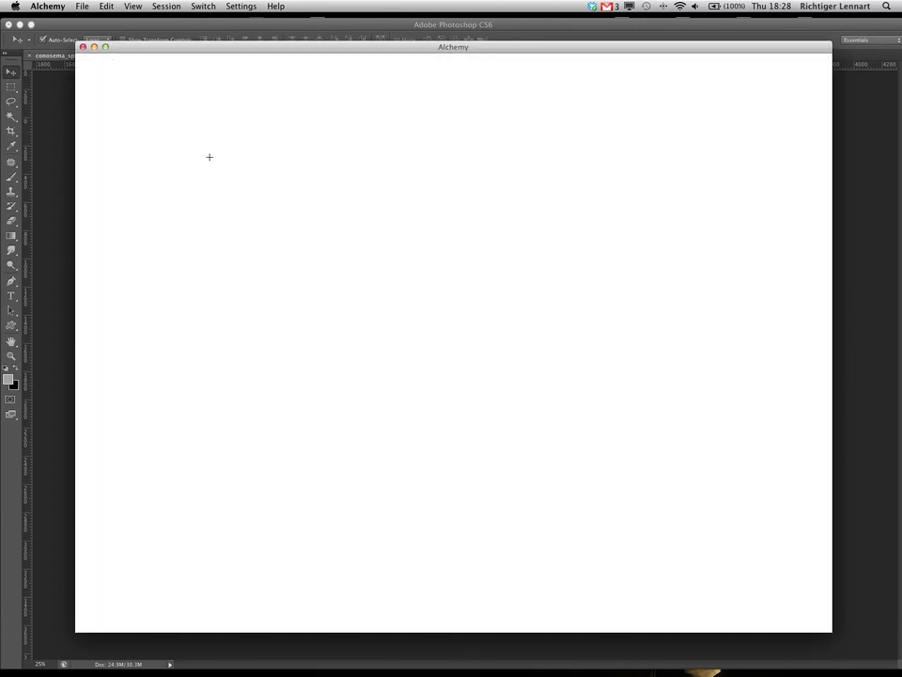
{"action": "left_click", "coordinate": [166, 45]}
{"action": "left_click_drag", "start_coordinate": [165, 45], "coordinate": [164, 37]}
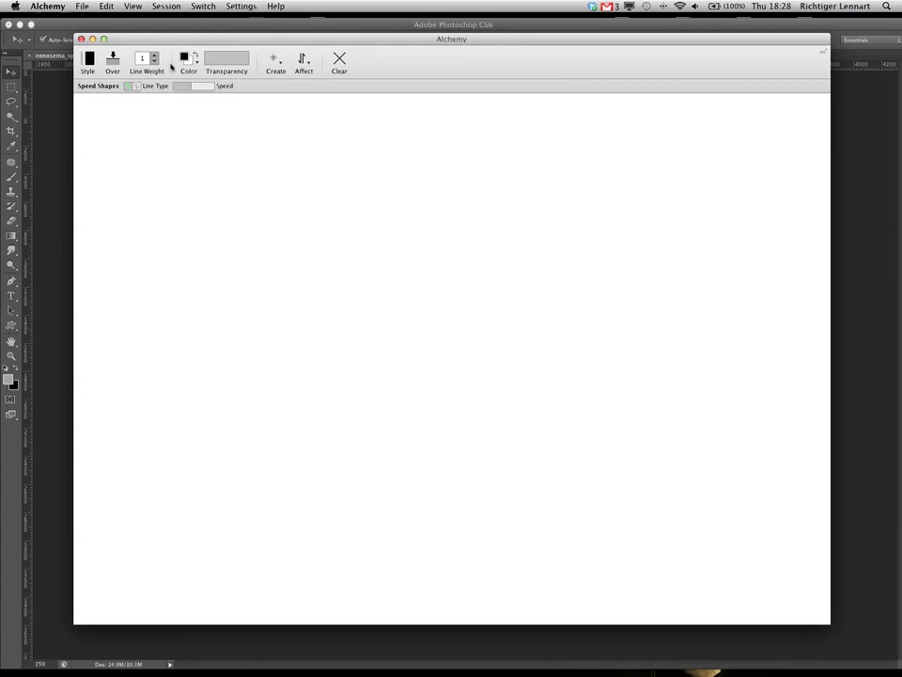
{"action": "left_click_drag", "start_coordinate": [162, 45], "coordinate": [163, 41]}
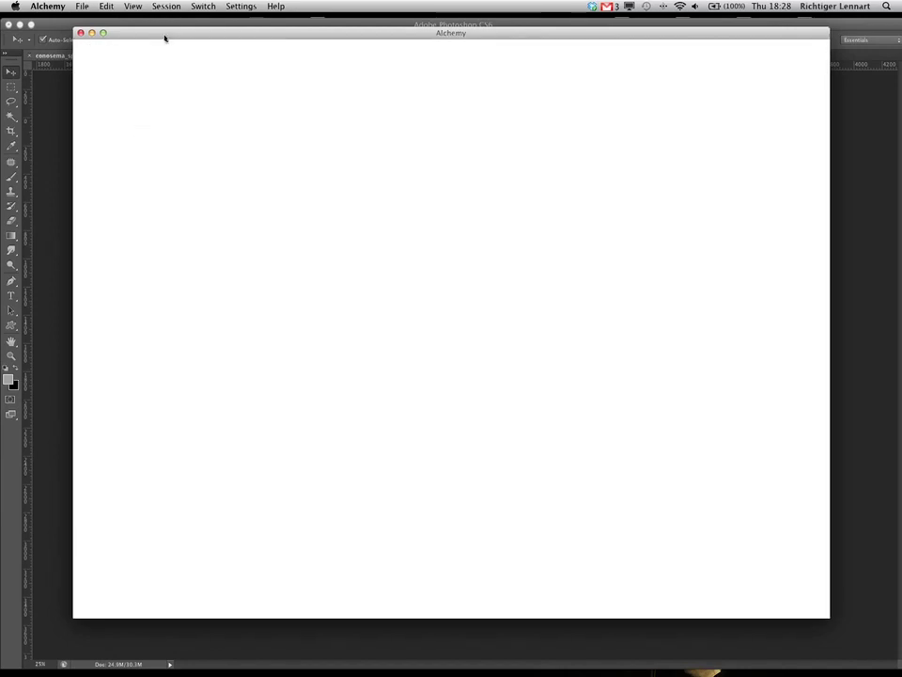
{"action": "mouse_move", "coordinate": [168, 34]}
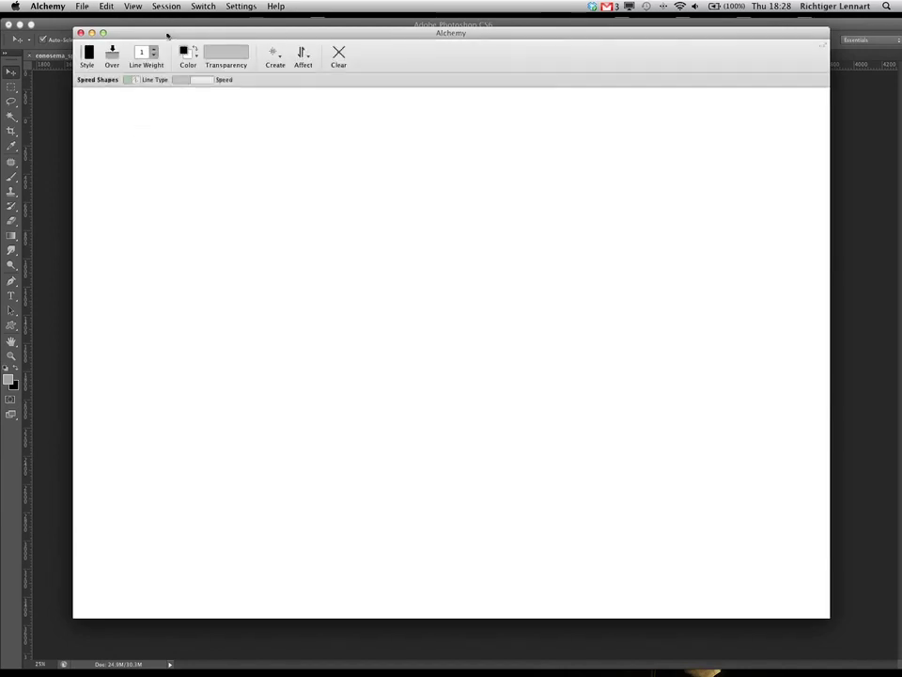
Review the available shape types and affect options, and try out two test strokes before clearing the canvas.
{"action": "left_click", "coordinate": [275, 54]}
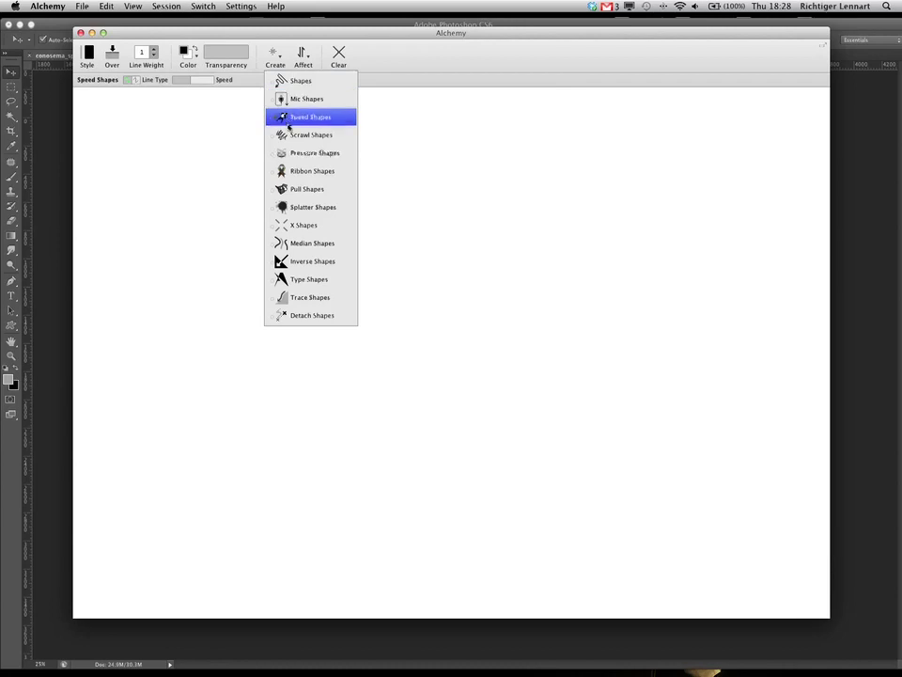
{"action": "left_click", "coordinate": [303, 56]}
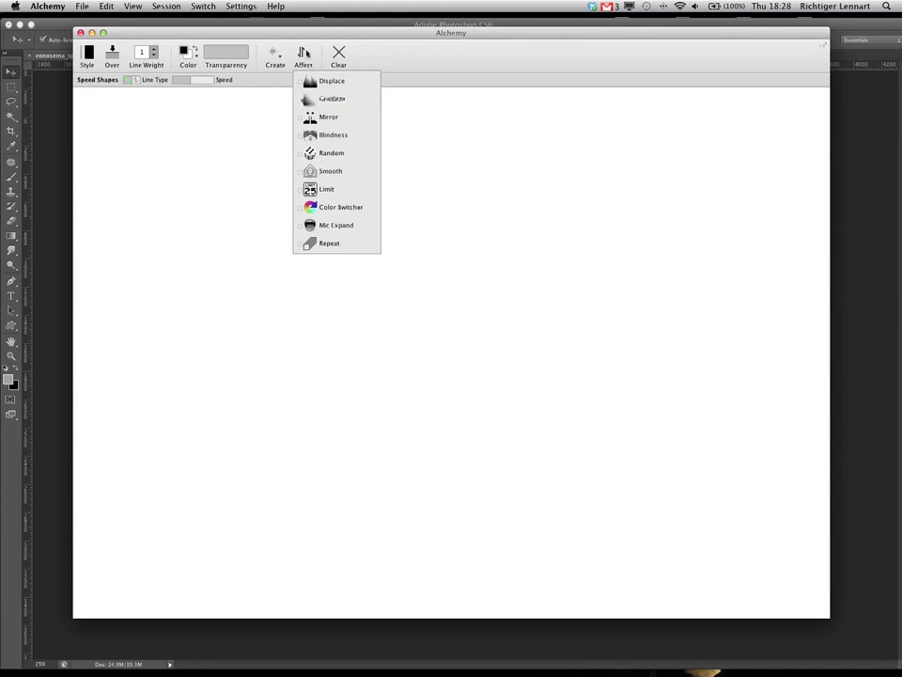
{"action": "mouse_move", "coordinate": [458, 249]}
{"action": "left_mouse_down"}
{"action": "mouse_move", "coordinate": [588, 360]}
{"action": "mouse_move", "coordinate": [339, 278]}
{"action": "mouse_move", "coordinate": [307, 183]}
{"action": "mouse_move", "coordinate": [421, 199]}
{"action": "mouse_move", "coordinate": [304, 255]}
{"action": "mouse_move", "coordinate": [269, 187]}
{"action": "mouse_move", "coordinate": [364, 182]}
{"action": "mouse_move", "coordinate": [254, 206]}
{"action": "mouse_move", "coordinate": [270, 283]}
{"action": "mouse_move", "coordinate": [347, 227]}
{"action": "mouse_move", "coordinate": [415, 214]}
{"action": "mouse_move", "coordinate": [410, 296]}
{"action": "mouse_move", "coordinate": [245, 288]}
{"action": "mouse_move", "coordinate": [419, 405]}
{"action": "mouse_move", "coordinate": [411, 132]}
{"action": "mouse_move", "coordinate": [497, 215]}
{"action": "mouse_move", "coordinate": [308, 284]}
{"action": "mouse_move", "coordinate": [474, 314]}
{"action": "left_mouse_up"}
{"action": "mouse_move", "coordinate": [395, 147]}
{"action": "left_mouse_down"}
{"action": "mouse_move", "coordinate": [343, 368]}
{"action": "mouse_move", "coordinate": [239, 311]}
{"action": "mouse_move", "coordinate": [324, 407]}
{"action": "left_mouse_up"}
{"action": "key", "text": "BackSpace"}
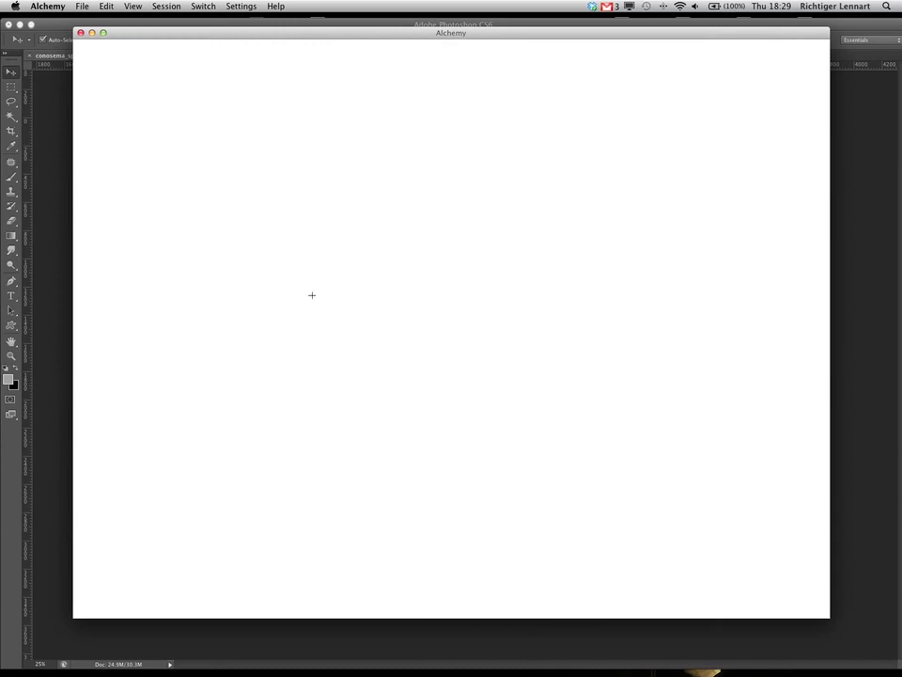
Build up a black abstract silhouette of overlapping, fading Speed Shapes with horizontal, vertical and spiky strokes.
{"action": "mouse_move", "coordinate": [302, 208]}
{"action": "left_mouse_down"}
{"action": "mouse_move", "coordinate": [504, 240]}
{"action": "mouse_move", "coordinate": [602, 268]}
{"action": "left_mouse_up"}
{"action": "mouse_move", "coordinate": [321, 258]}
{"action": "left_mouse_down"}
{"action": "mouse_move", "coordinate": [462, 225]}
{"action": "mouse_move", "coordinate": [327, 247]}
{"action": "mouse_move", "coordinate": [376, 264]}
{"action": "left_mouse_up"}
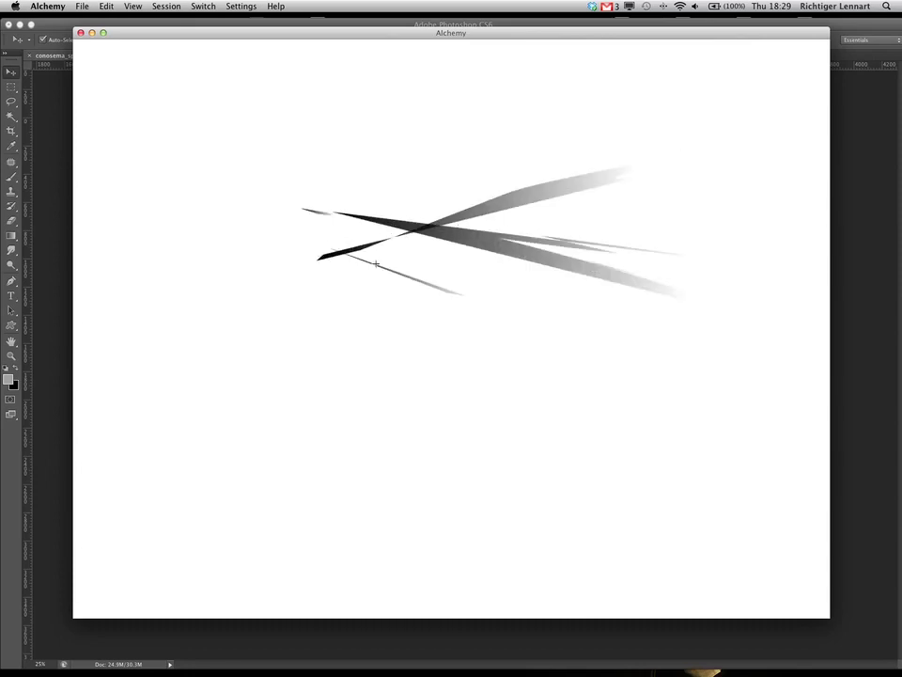
{"action": "left_click_drag", "start_coordinate": [334, 216], "coordinate": [447, 265]}
{"action": "mouse_move", "coordinate": [406, 161]}
{"action": "left_mouse_down"}
{"action": "mouse_move", "coordinate": [409, 246]}
{"action": "mouse_move", "coordinate": [323, 199]}
{"action": "mouse_move", "coordinate": [417, 274]}
{"action": "mouse_move", "coordinate": [298, 199]}
{"action": "mouse_move", "coordinate": [347, 195]}
{"action": "mouse_move", "coordinate": [260, 238]}
{"action": "mouse_move", "coordinate": [313, 303]}
{"action": "mouse_move", "coordinate": [478, 381]}
{"action": "mouse_move", "coordinate": [351, 204]}
{"action": "mouse_move", "coordinate": [488, 183]}
{"action": "mouse_move", "coordinate": [328, 264]}
{"action": "mouse_move", "coordinate": [476, 250]}
{"action": "mouse_move", "coordinate": [438, 250]}
{"action": "left_mouse_up"}
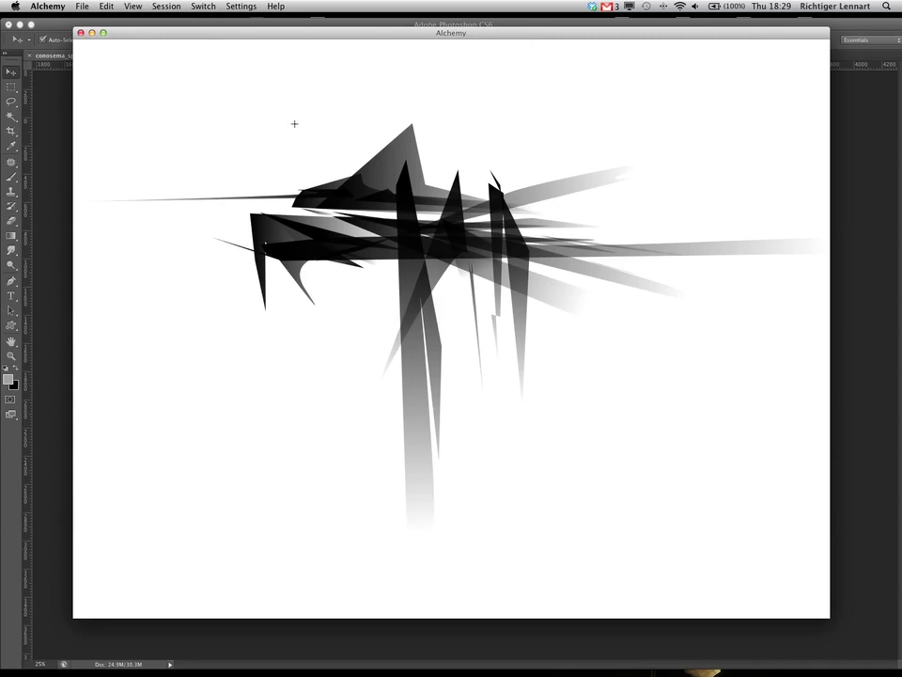
{"action": "mouse_move", "coordinate": [336, 250]}
{"action": "left_mouse_down"}
{"action": "mouse_move", "coordinate": [406, 220]}
{"action": "mouse_move", "coordinate": [425, 226]}
{"action": "mouse_move", "coordinate": [384, 280]}
{"action": "mouse_move", "coordinate": [346, 303]}
{"action": "left_mouse_up"}
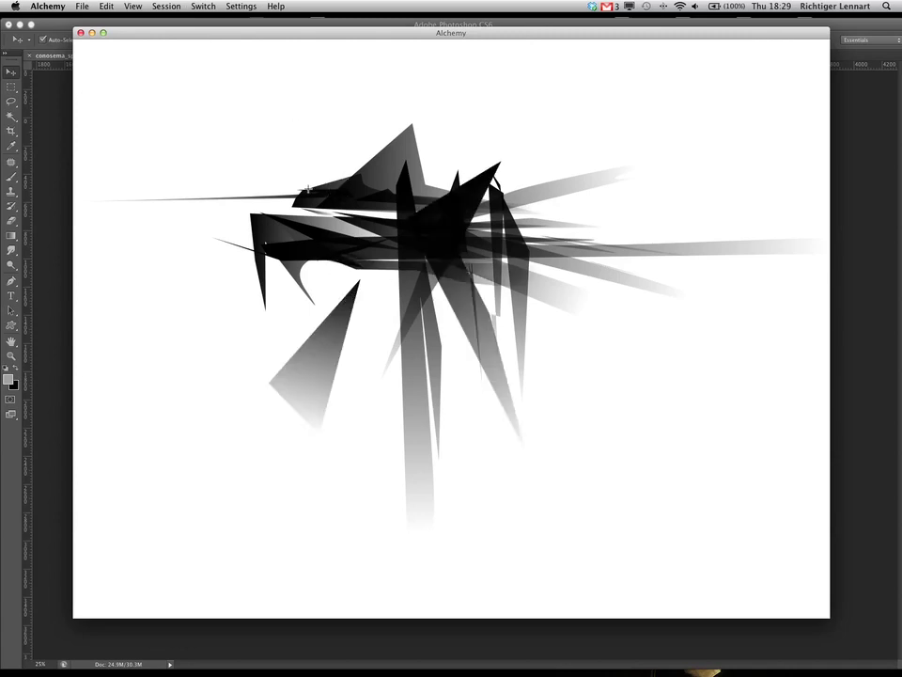
{"action": "mouse_move", "coordinate": [317, 250]}
{"action": "left_mouse_down"}
{"action": "mouse_move", "coordinate": [396, 256]}
{"action": "mouse_move", "coordinate": [344, 198]}
{"action": "mouse_move", "coordinate": [350, 227]}
{"action": "left_mouse_up"}
{"action": "left_click_drag", "start_coordinate": [282, 187], "coordinate": [314, 212]}
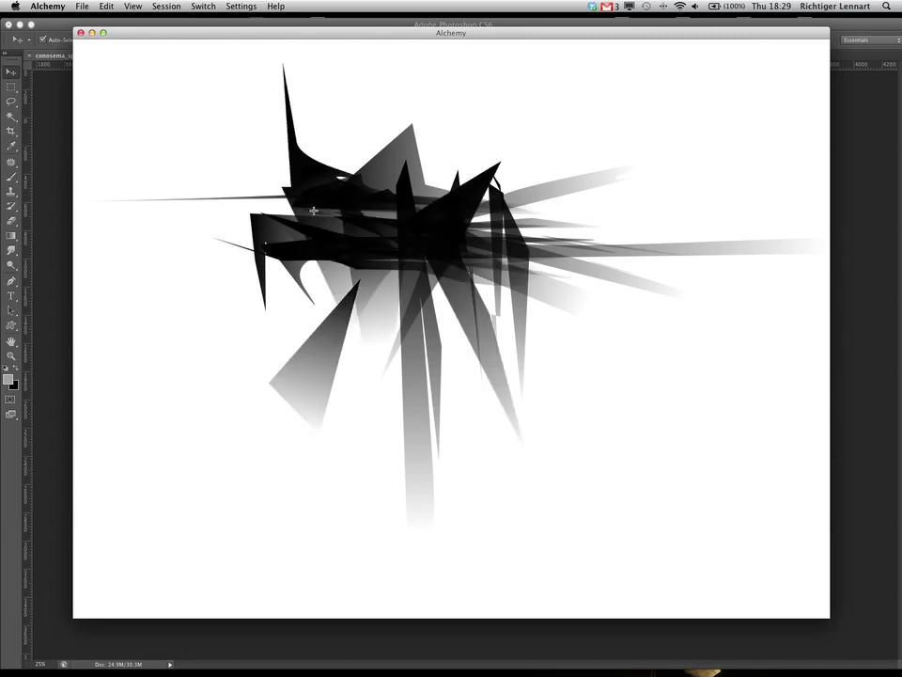
{"action": "mouse_move", "coordinate": [333, 162]}
{"action": "left_mouse_down"}
{"action": "mouse_move", "coordinate": [411, 177]}
{"action": "mouse_move", "coordinate": [449, 206]}
{"action": "left_mouse_up"}
{"action": "left_click_drag", "start_coordinate": [294, 228], "coordinate": [235, 258]}
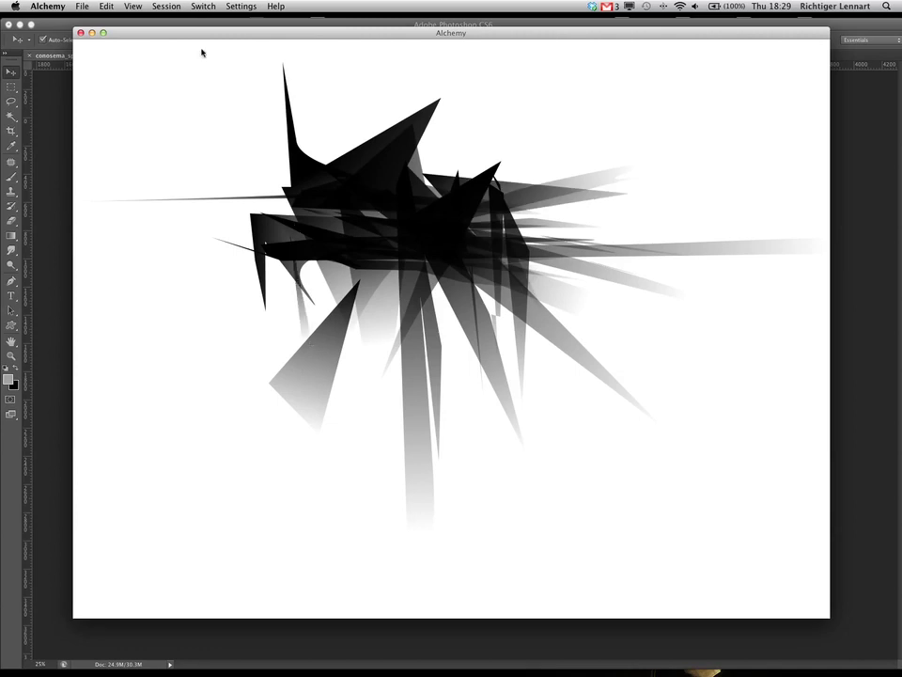
Pick a mid grey and add grey Speed Shapes across the body and front of the black silhouette.
{"action": "mouse_move", "coordinate": [131, 28]}
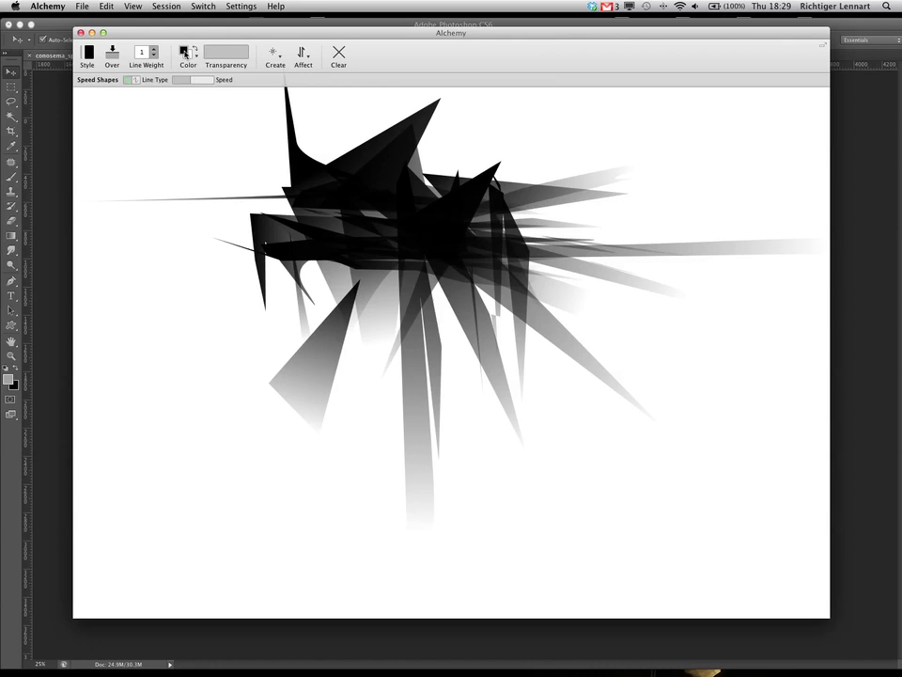
{"action": "left_click", "coordinate": [186, 53]}
{"action": "left_click", "coordinate": [198, 79]}
{"action": "left_click_drag", "start_coordinate": [389, 235], "coordinate": [440, 265]}
{"action": "left_click_drag", "start_coordinate": [358, 206], "coordinate": [475, 222]}
{"action": "left_click_drag", "start_coordinate": [329, 235], "coordinate": [291, 297]}
{"action": "left_click_drag", "start_coordinate": [321, 192], "coordinate": [423, 206]}
{"action": "left_click_drag", "start_coordinate": [291, 235], "coordinate": [254, 216]}
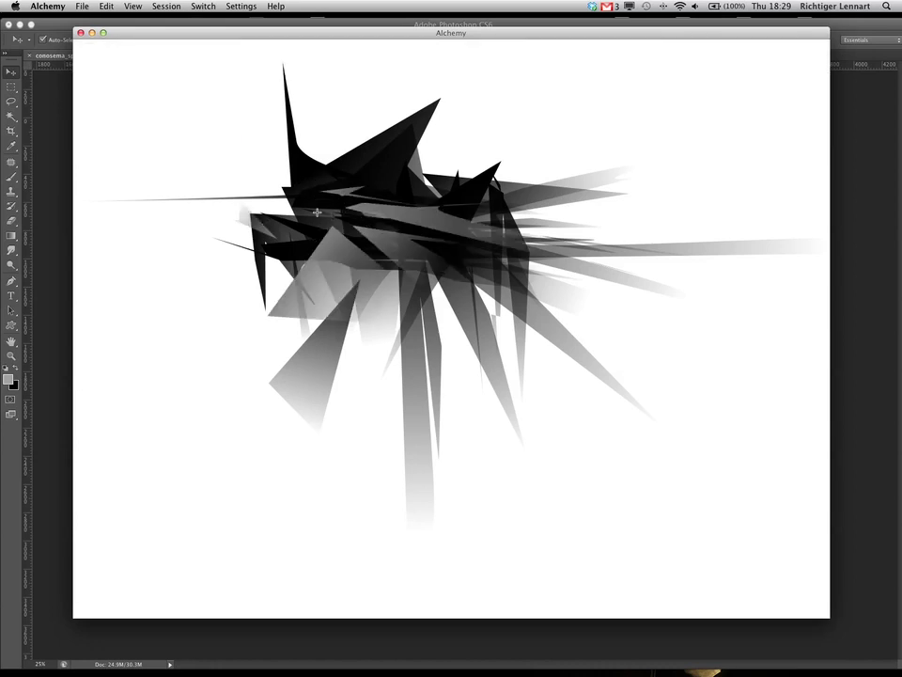
{"action": "left_click_drag", "start_coordinate": [445, 209], "coordinate": [508, 225]}
Change the colour to white and cut white streaks through the middle and front of the silhouette.
{"action": "mouse_move", "coordinate": [106, 35]}
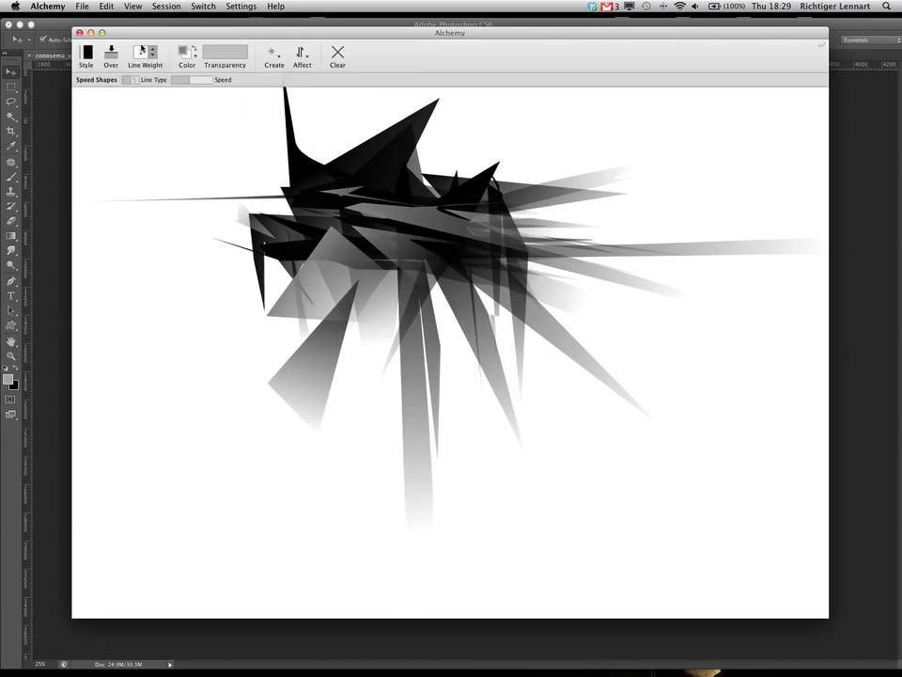
{"action": "left_click", "coordinate": [183, 55]}
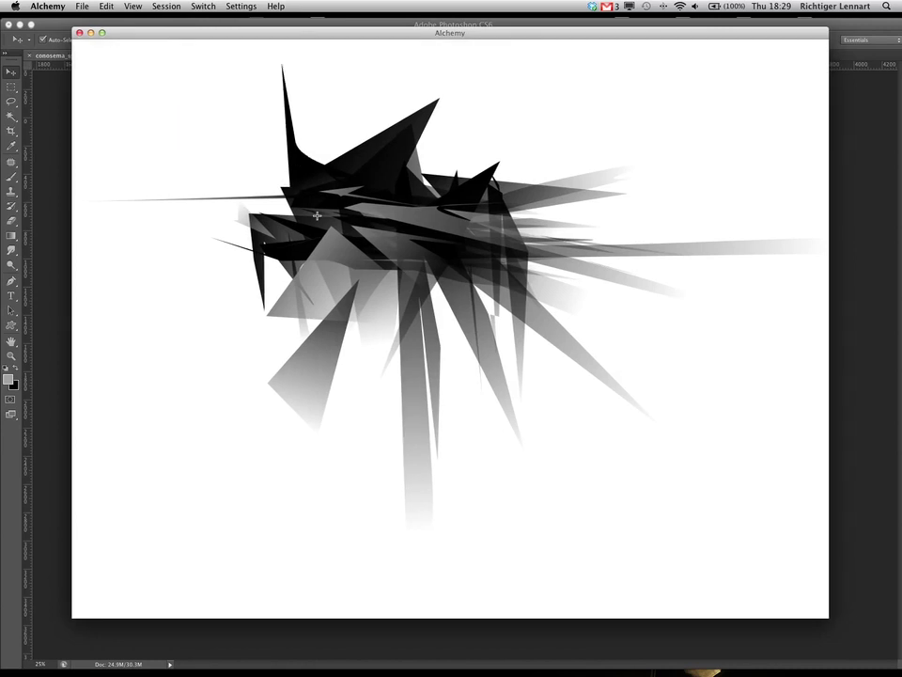
{"action": "mouse_move", "coordinate": [317, 215]}
{"action": "left_mouse_down"}
{"action": "mouse_move", "coordinate": [347, 225]}
{"action": "mouse_move", "coordinate": [371, 211]}
{"action": "mouse_move", "coordinate": [326, 284]}
{"action": "mouse_move", "coordinate": [372, 200]}
{"action": "left_mouse_up"}
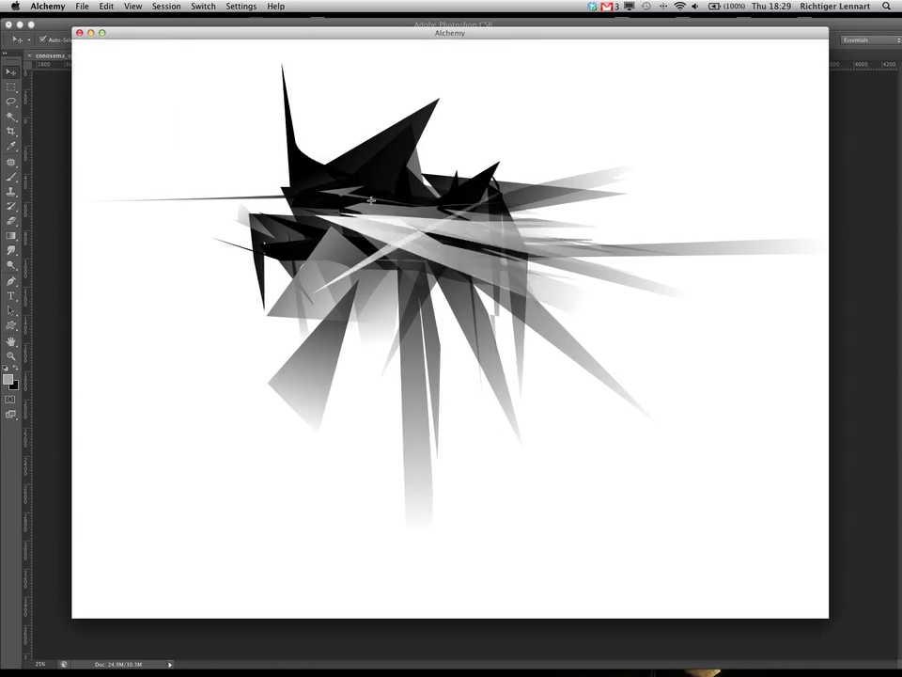
{"action": "left_click_drag", "start_coordinate": [282, 232], "coordinate": [294, 143]}
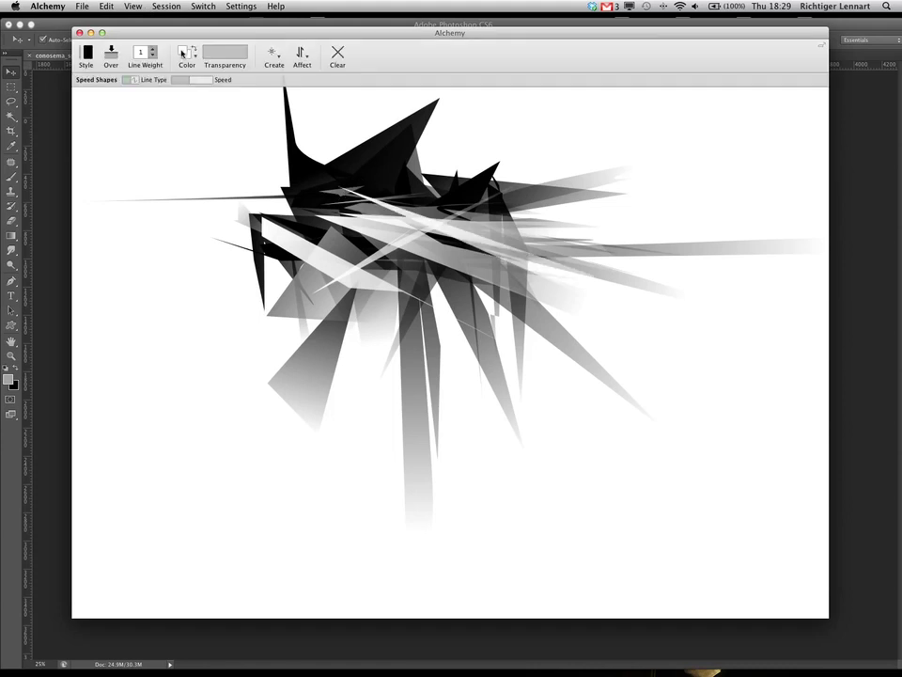
Change the colour to black and add dark spikes over the body and long rays fanning out below it.
{"action": "left_click", "coordinate": [184, 53]}
{"action": "mouse_move", "coordinate": [335, 187]}
{"action": "left_mouse_down"}
{"action": "mouse_move", "coordinate": [390, 241]}
{"action": "mouse_move", "coordinate": [392, 177]}
{"action": "mouse_move", "coordinate": [392, 227]}
{"action": "mouse_move", "coordinate": [344, 284]}
{"action": "mouse_move", "coordinate": [270, 206]}
{"action": "mouse_move", "coordinate": [466, 259]}
{"action": "mouse_move", "coordinate": [389, 164]}
{"action": "mouse_move", "coordinate": [401, 164]}
{"action": "mouse_move", "coordinate": [383, 229]}
{"action": "mouse_move", "coordinate": [273, 199]}
{"action": "mouse_move", "coordinate": [425, 267]}
{"action": "mouse_move", "coordinate": [409, 230]}
{"action": "mouse_move", "coordinate": [420, 276]}
{"action": "left_mouse_up"}
{"action": "left_click_drag", "start_coordinate": [290, 240], "coordinate": [231, 288]}
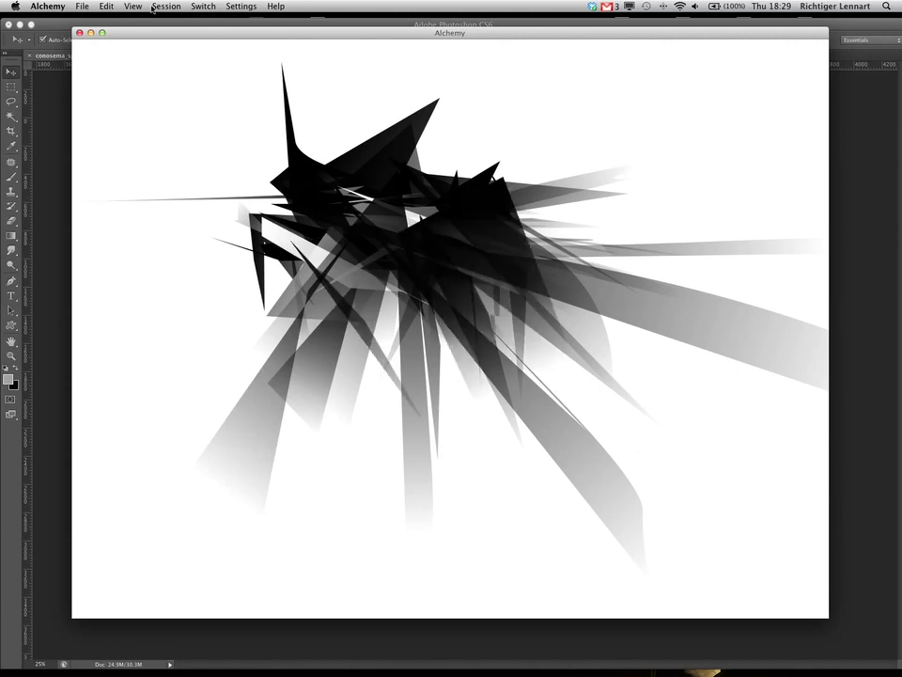
Pick a near-white colour and add light streaks across the middle and lower part of the silhouette.
{"action": "mouse_move", "coordinate": [153, 11]}
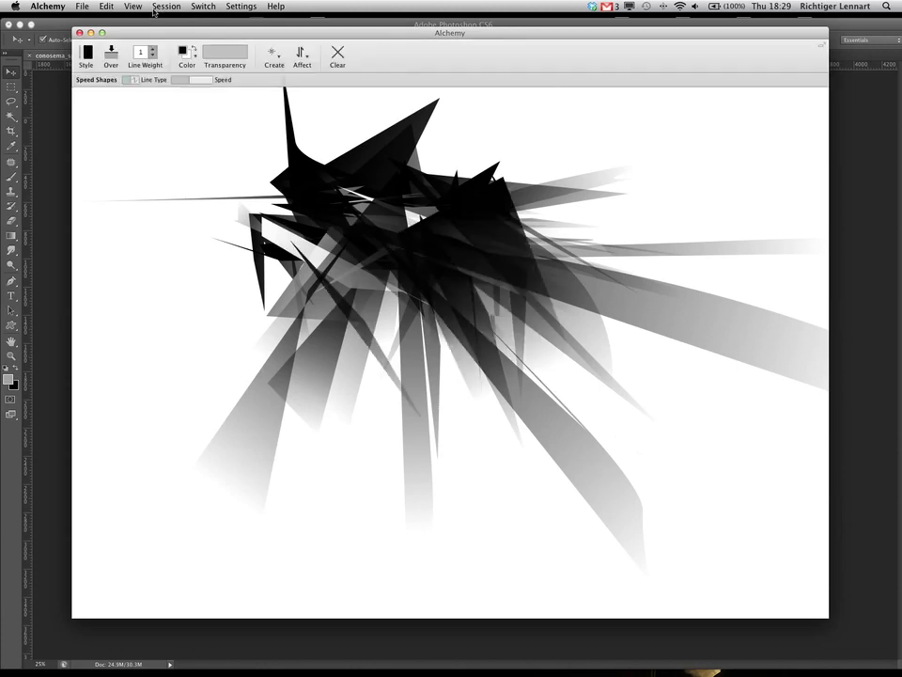
{"action": "left_click", "coordinate": [183, 53]}
{"action": "left_click", "coordinate": [207, 80]}
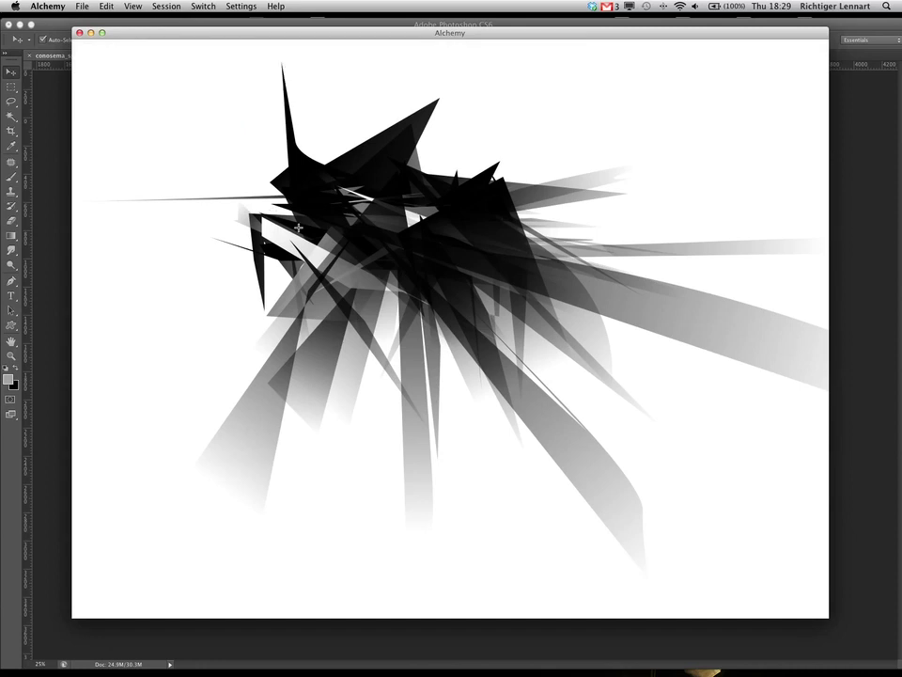
{"action": "mouse_move", "coordinate": [298, 228]}
{"action": "left_mouse_down"}
{"action": "mouse_move", "coordinate": [410, 234]}
{"action": "mouse_move", "coordinate": [334, 258]}
{"action": "mouse_move", "coordinate": [531, 202]}
{"action": "left_mouse_up"}
{"action": "left_click_drag", "start_coordinate": [335, 207], "coordinate": [428, 209]}
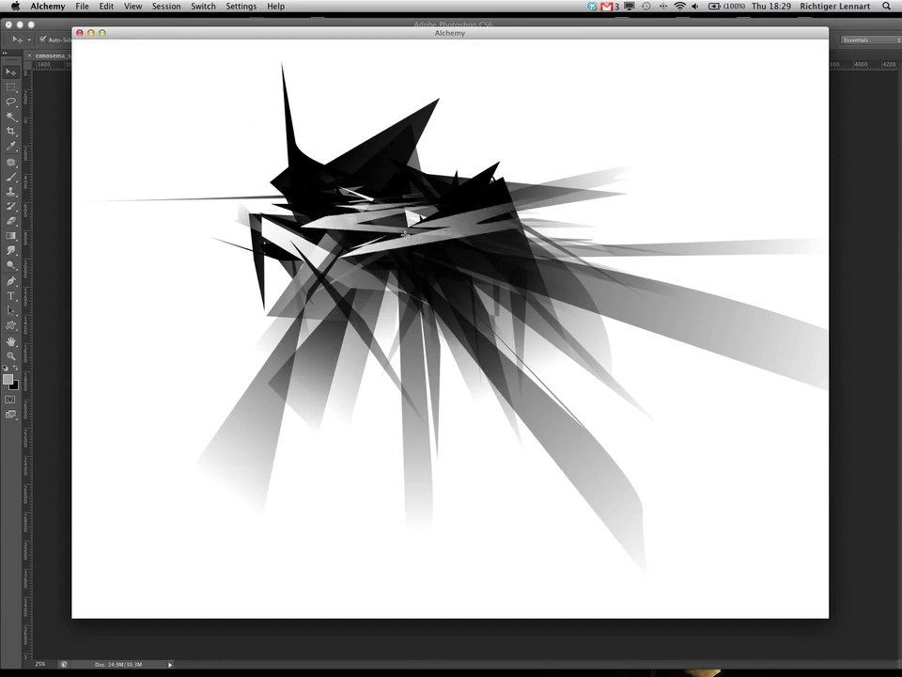
{"action": "left_click_drag", "start_coordinate": [391, 279], "coordinate": [522, 241]}
{"action": "left_click_drag", "start_coordinate": [374, 190], "coordinate": [480, 221]}
{"action": "mouse_move", "coordinate": [299, 269]}
{"action": "left_mouse_down"}
{"action": "mouse_move", "coordinate": [442, 271]}
{"action": "mouse_move", "coordinate": [461, 280]}
{"action": "left_mouse_up"}
{"action": "mouse_move", "coordinate": [285, 207]}
{"action": "left_mouse_down"}
{"action": "mouse_move", "coordinate": [371, 252]}
{"action": "mouse_move", "coordinate": [341, 317]}
{"action": "left_mouse_up"}
Pick a dark colour and layer dark streaks over the light areas and front edges, undoing an unwanted stroke.
{"action": "mouse_move", "coordinate": [146, 19]}
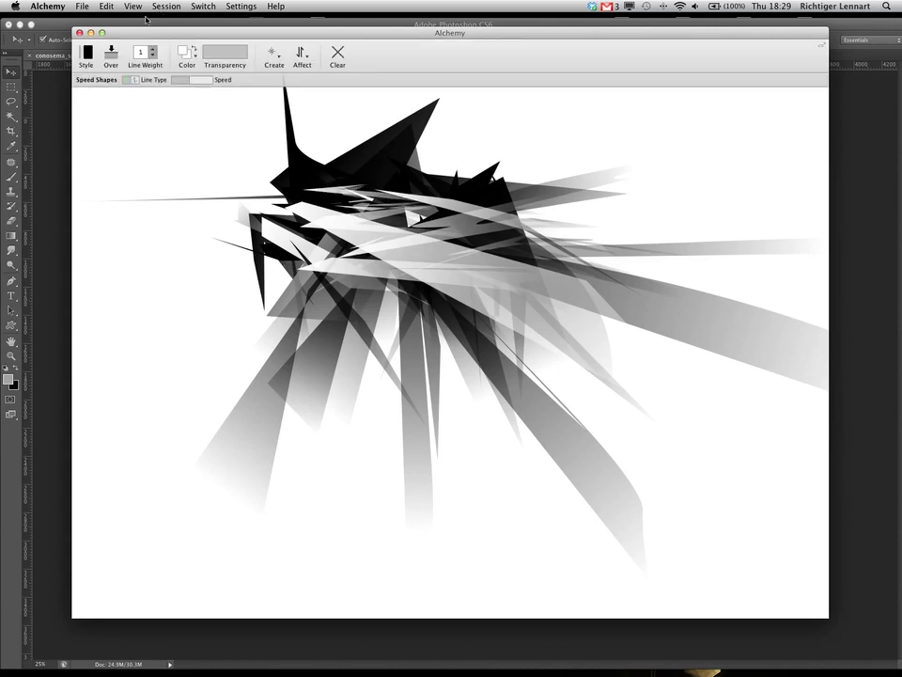
{"action": "left_click", "coordinate": [182, 51]}
{"action": "left_click", "coordinate": [189, 81]}
{"action": "left_click_drag", "start_coordinate": [326, 217], "coordinate": [526, 237]}
{"action": "left_click_drag", "start_coordinate": [339, 262], "coordinate": [564, 272]}
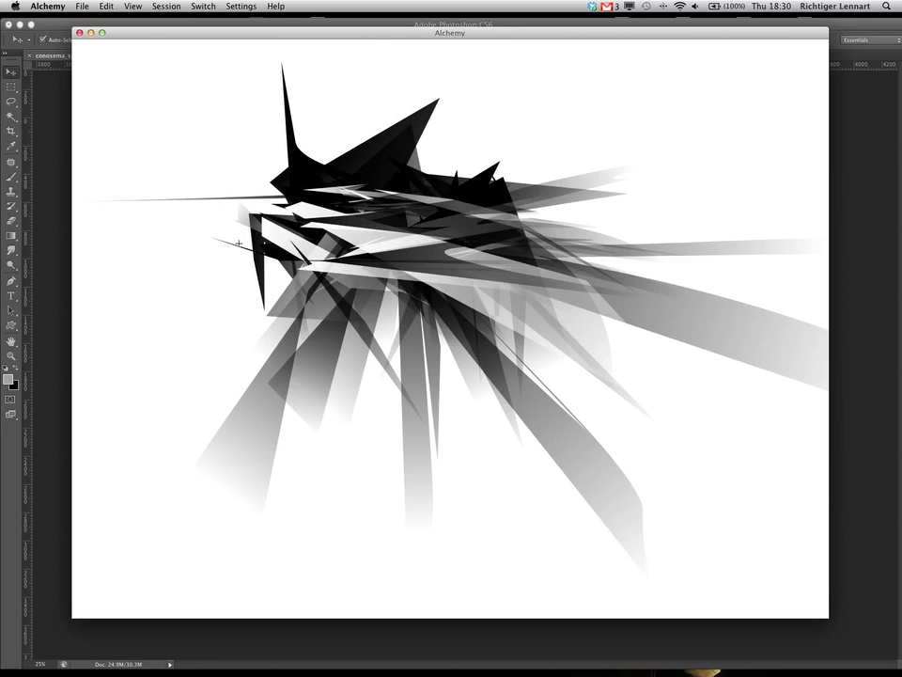
{"action": "mouse_move", "coordinate": [331, 245]}
{"action": "left_mouse_down"}
{"action": "mouse_move", "coordinate": [358, 220]}
{"action": "mouse_move", "coordinate": [279, 236]}
{"action": "mouse_move", "coordinate": [273, 228]}
{"action": "mouse_move", "coordinate": [310, 219]}
{"action": "mouse_move", "coordinate": [224, 211]}
{"action": "mouse_move", "coordinate": [312, 218]}
{"action": "left_mouse_up"}
{"action": "key", "text": "super+z"}
{"action": "mouse_move", "coordinate": [247, 191]}
{"action": "left_mouse_down"}
{"action": "mouse_move", "coordinate": [336, 227]}
{"action": "mouse_move", "coordinate": [377, 221]}
{"action": "mouse_move", "coordinate": [394, 164]}
{"action": "mouse_move", "coordinate": [418, 223]}
{"action": "mouse_move", "coordinate": [301, 252]}
{"action": "mouse_move", "coordinate": [346, 293]}
{"action": "left_mouse_up"}
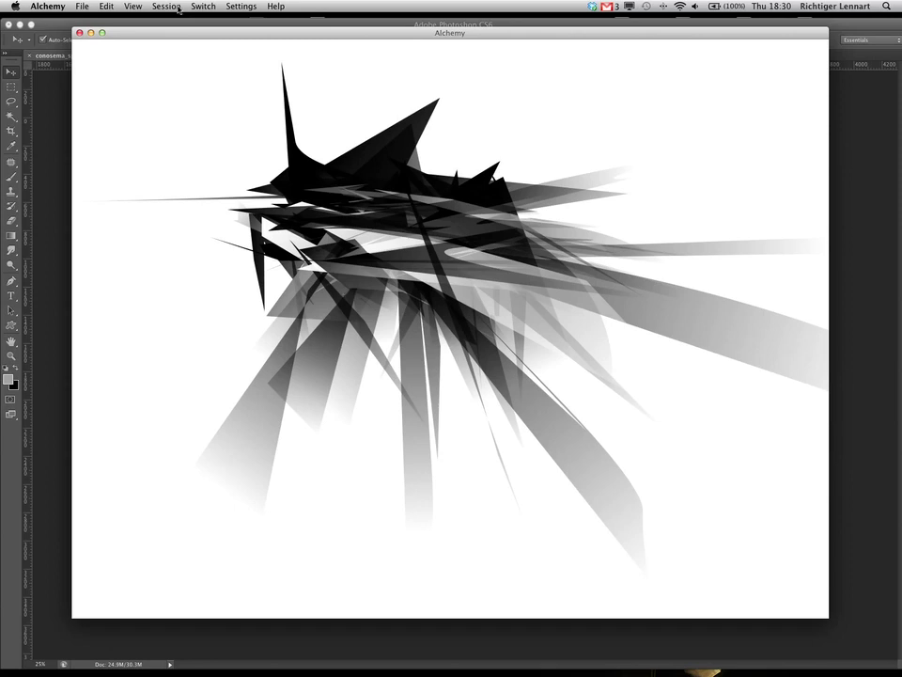
Send the finished Alchemy drawing to Photoshop as a bitmap image.
{"action": "left_click_drag", "start_coordinate": [179, 34], "coordinate": [182, 32]}
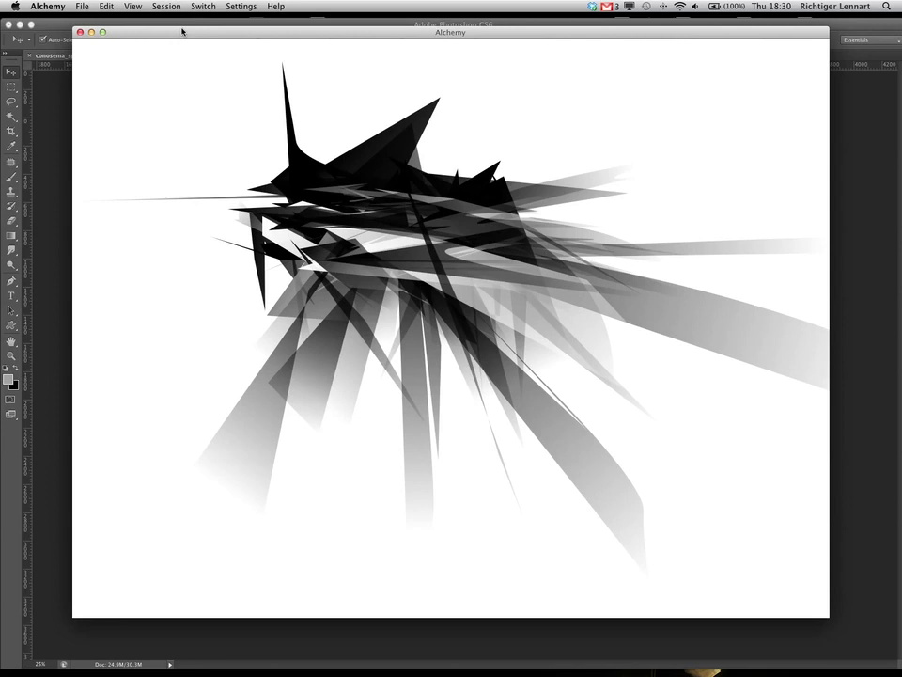
{"action": "key", "text": "super+b"}
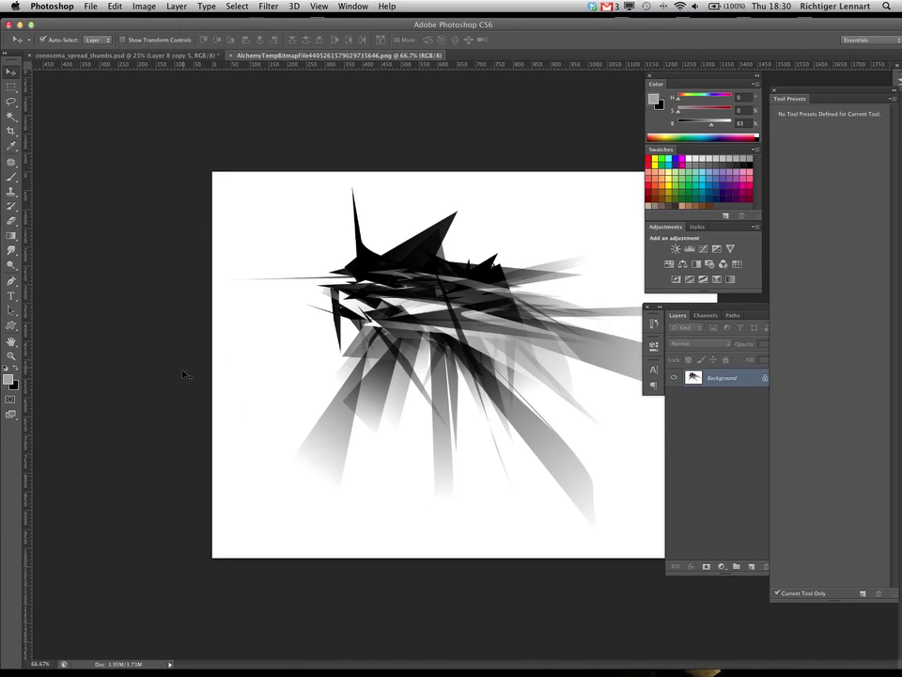
{"action": "left_click", "coordinate": [161, 433]}
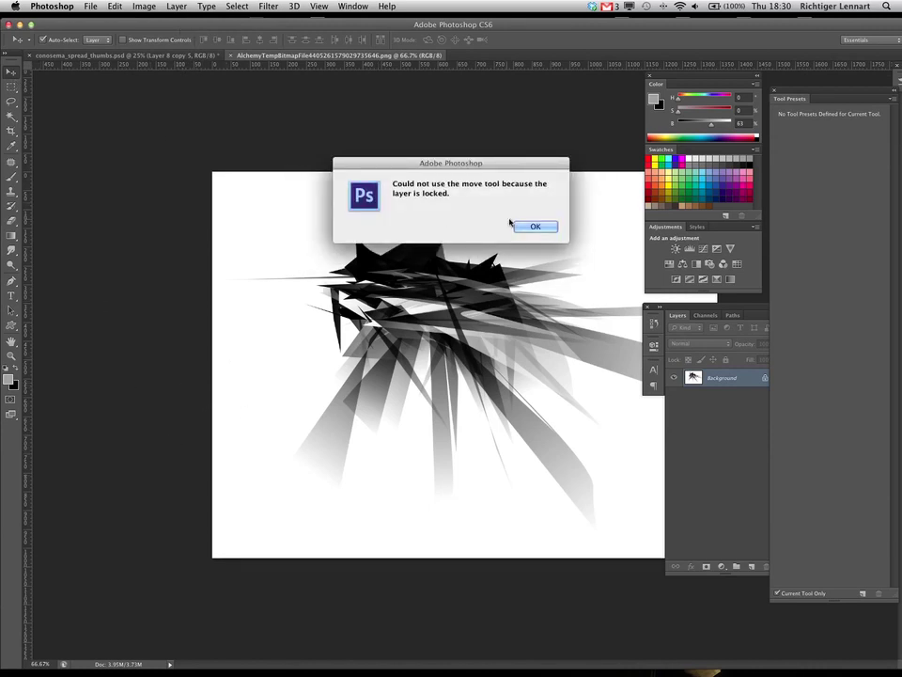
{"action": "left_click", "coordinate": [523, 226]}
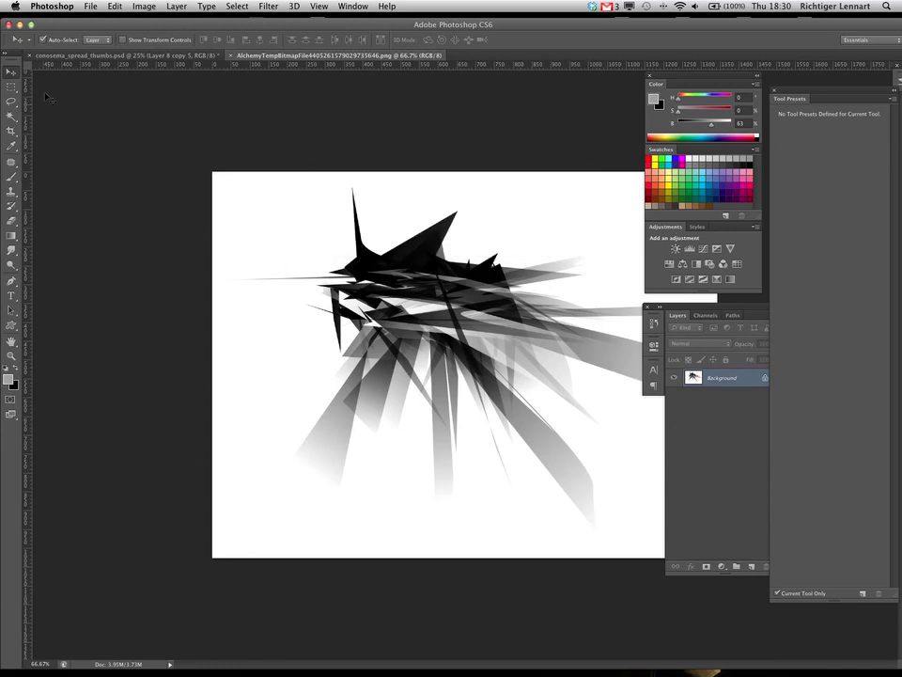
Select the whole Alchemy drawing with a rectangular marquee and define it as a brush preset named Sampled Brush 86.
{"action": "left_click", "coordinate": [11, 85]}
{"action": "left_click_drag", "start_coordinate": [226, 181], "coordinate": [705, 541]}
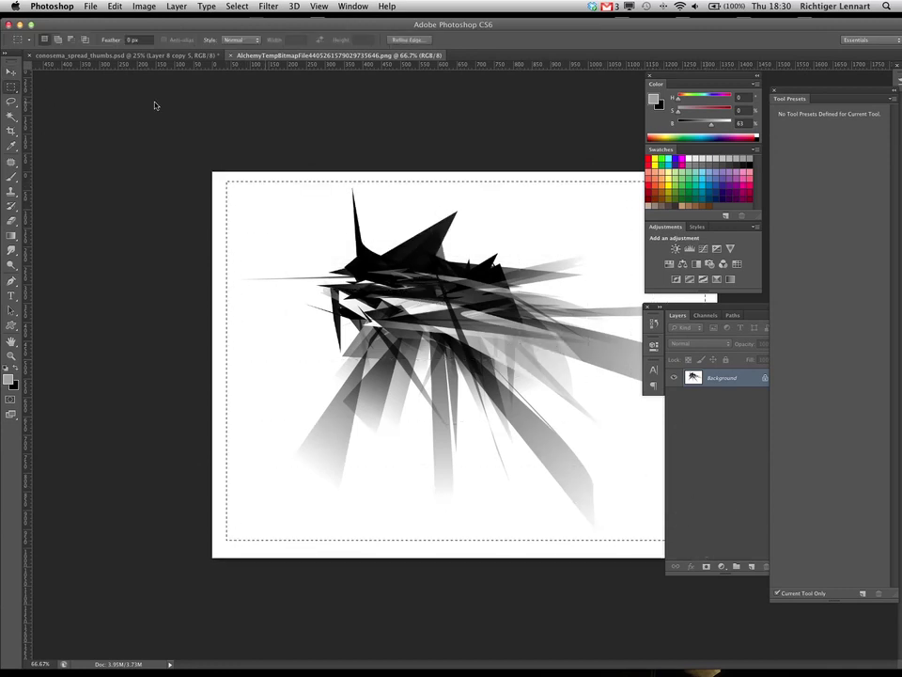
{"action": "left_click", "coordinate": [114, 6]}
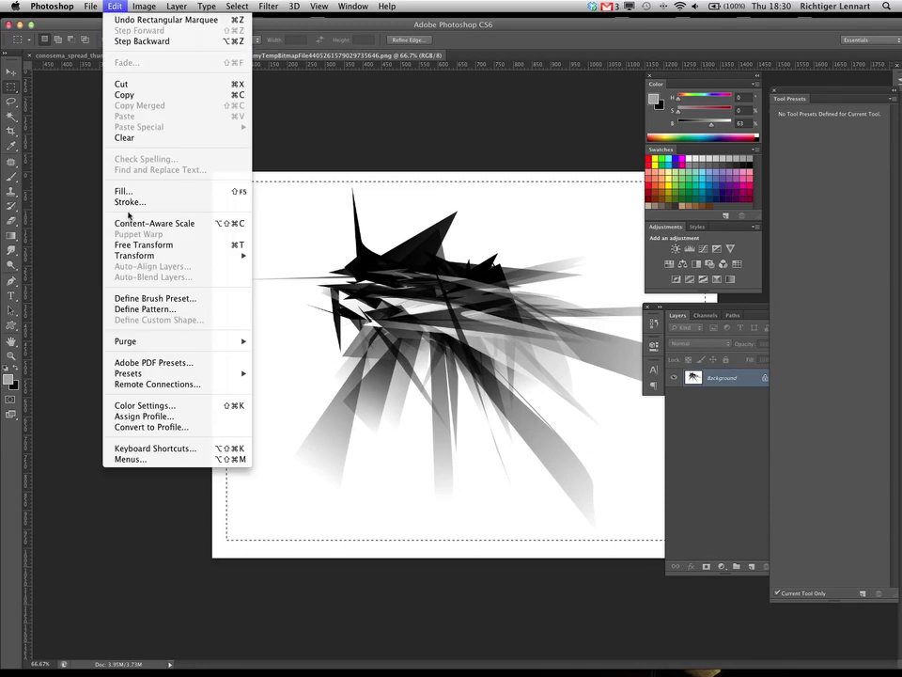
{"action": "left_click", "coordinate": [135, 300]}
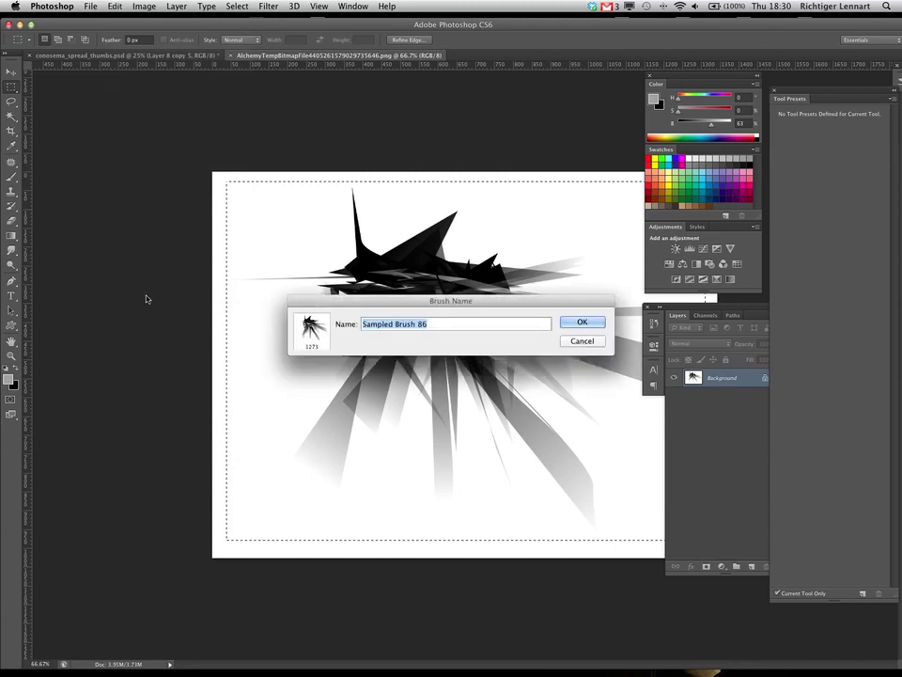
{"action": "left_click", "coordinate": [579, 322]}
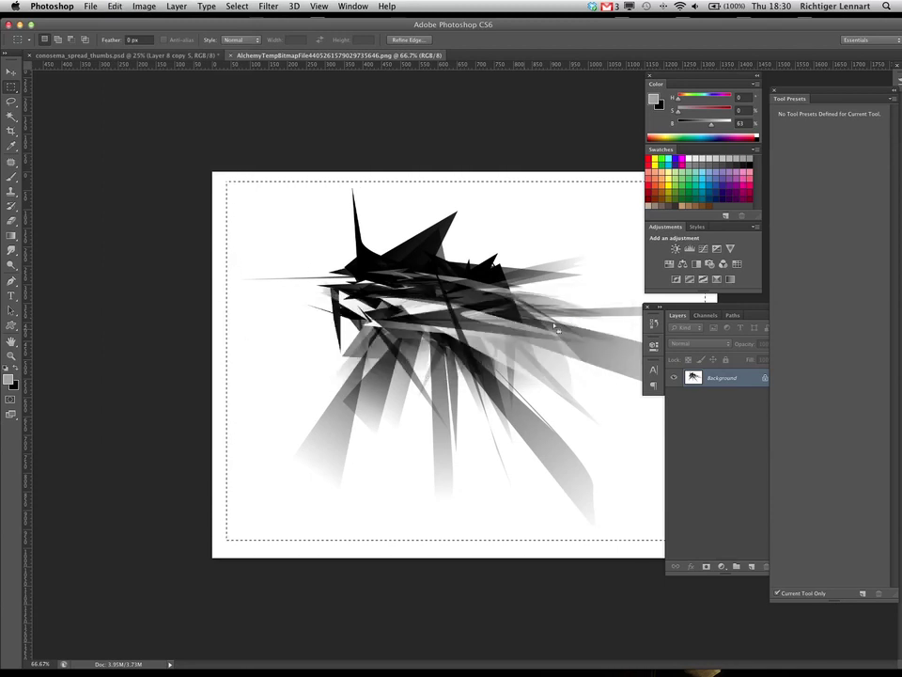
Switch to the Brush tool, show the Brush Presets and detach them from behind the Tool Presets onto the canvas area.
{"action": "key", "text": "b"}
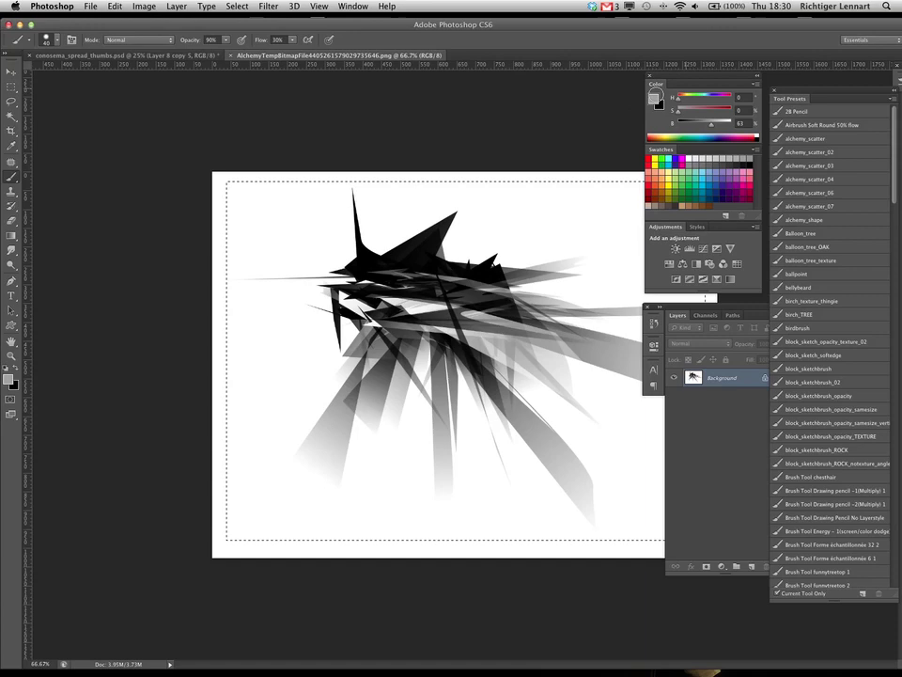
{"action": "left_click", "coordinate": [353, 8]}
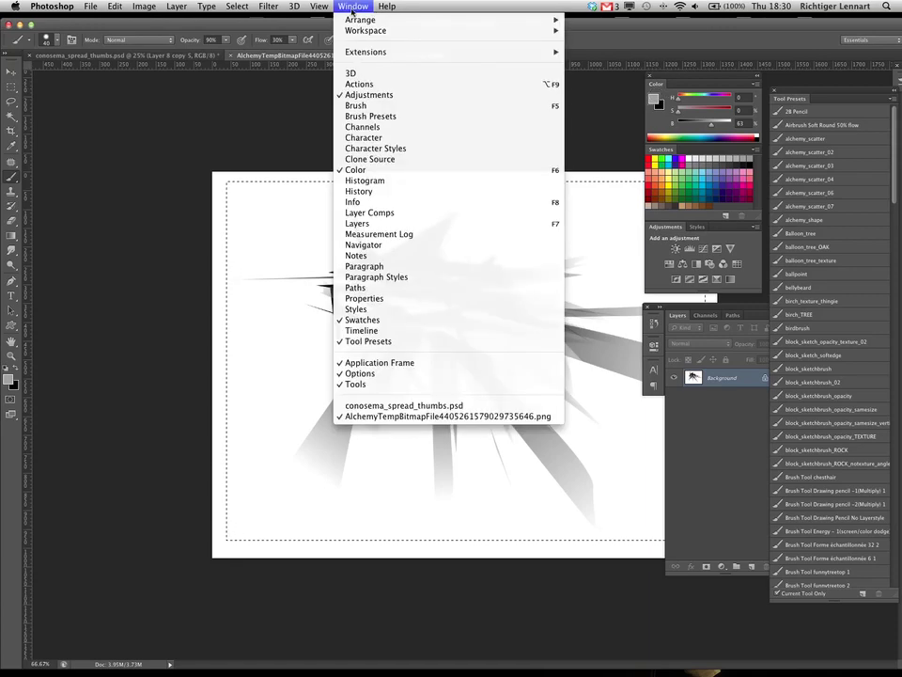
{"action": "left_click", "coordinate": [358, 115]}
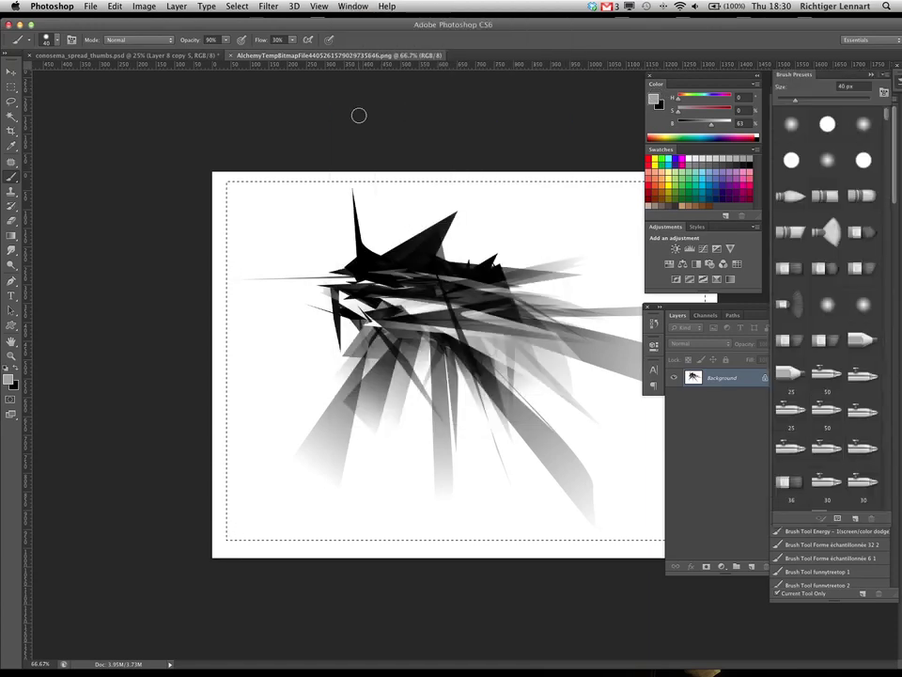
{"action": "left_click", "coordinate": [895, 158]}
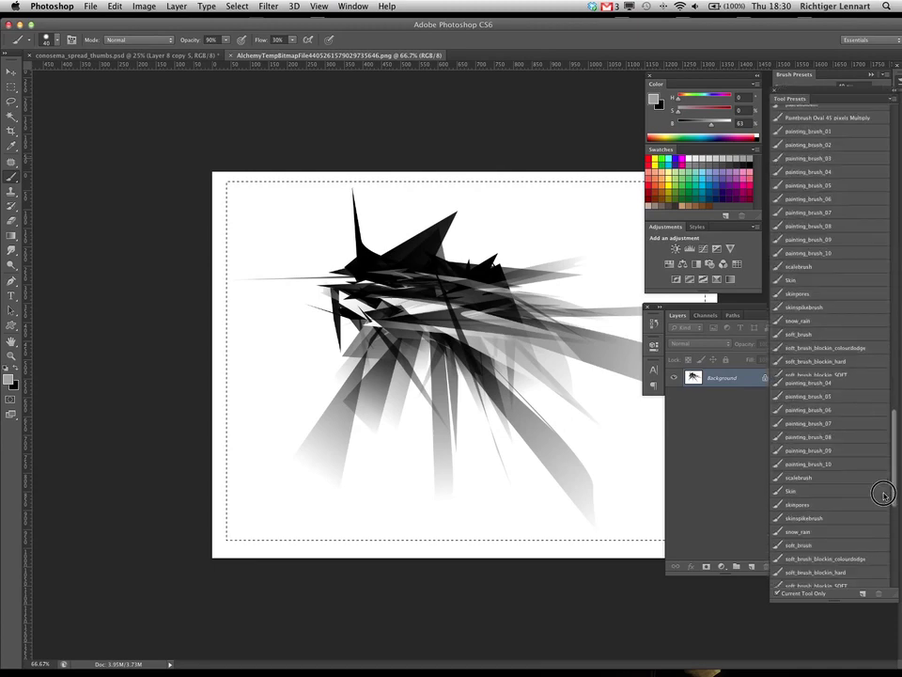
{"action": "left_click", "coordinate": [800, 79]}
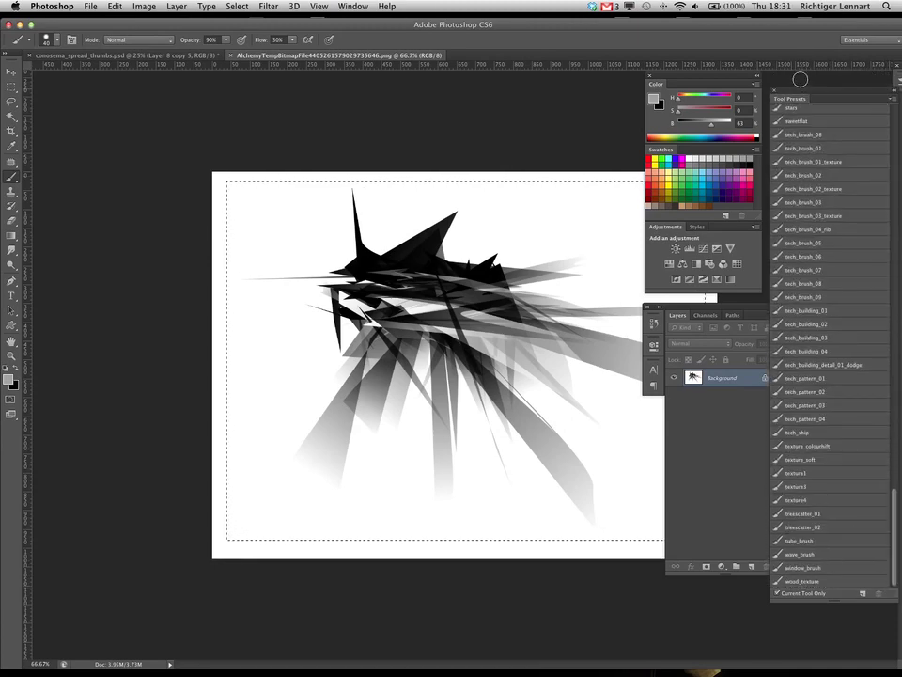
{"action": "mouse_move", "coordinate": [795, 93]}
{"action": "left_mouse_down"}
{"action": "mouse_move", "coordinate": [764, 165]}
{"action": "mouse_move", "coordinate": [785, 91]}
{"action": "mouse_move", "coordinate": [798, 93]}
{"action": "left_mouse_up"}
{"action": "mouse_move", "coordinate": [878, 81]}
{"action": "left_mouse_down"}
{"action": "mouse_move", "coordinate": [616, 117]}
{"action": "mouse_move", "coordinate": [527, 111]}
{"action": "left_mouse_up"}
Choose the newly sampled 1273 px brush at the end of the presets and open the brush settings.
{"action": "left_click", "coordinate": [528, 113]}
{"action": "left_click", "coordinate": [528, 113]}
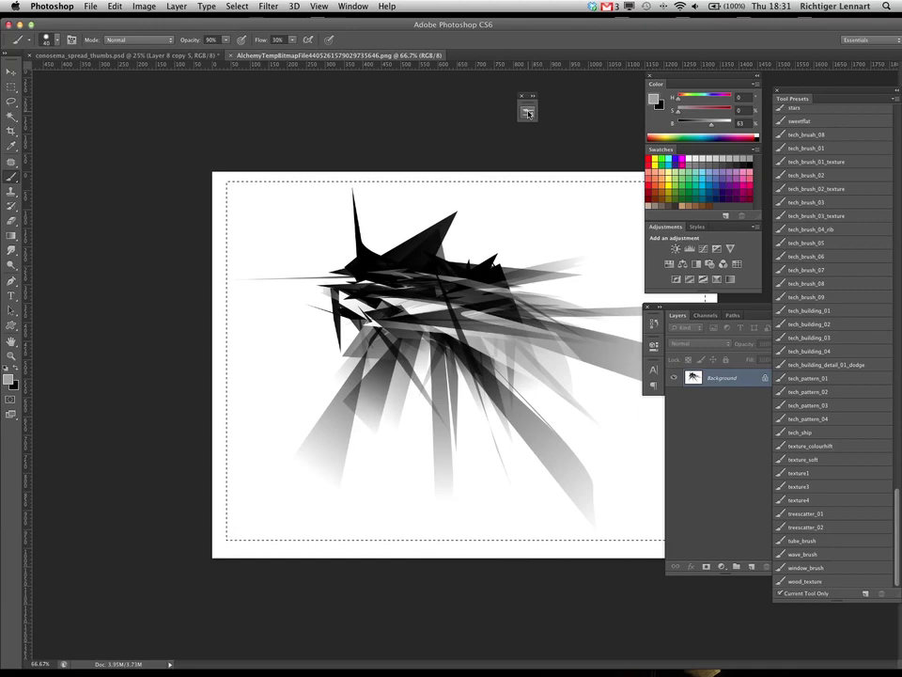
{"action": "left_click", "coordinate": [528, 118]}
{"action": "mouse_move", "coordinate": [509, 153]}
{"action": "left_mouse_down"}
{"action": "mouse_move", "coordinate": [482, 488]}
{"action": "mouse_move", "coordinate": [506, 515]}
{"action": "mouse_move", "coordinate": [511, 510]}
{"action": "mouse_move", "coordinate": [513, 543]}
{"action": "left_mouse_up"}
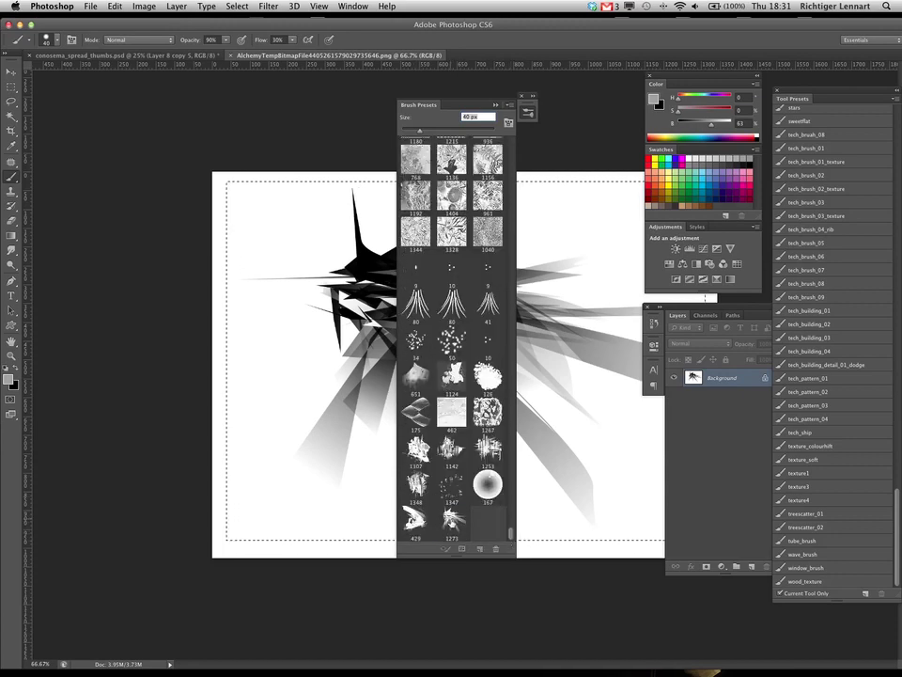
{"action": "left_click", "coordinate": [451, 522]}
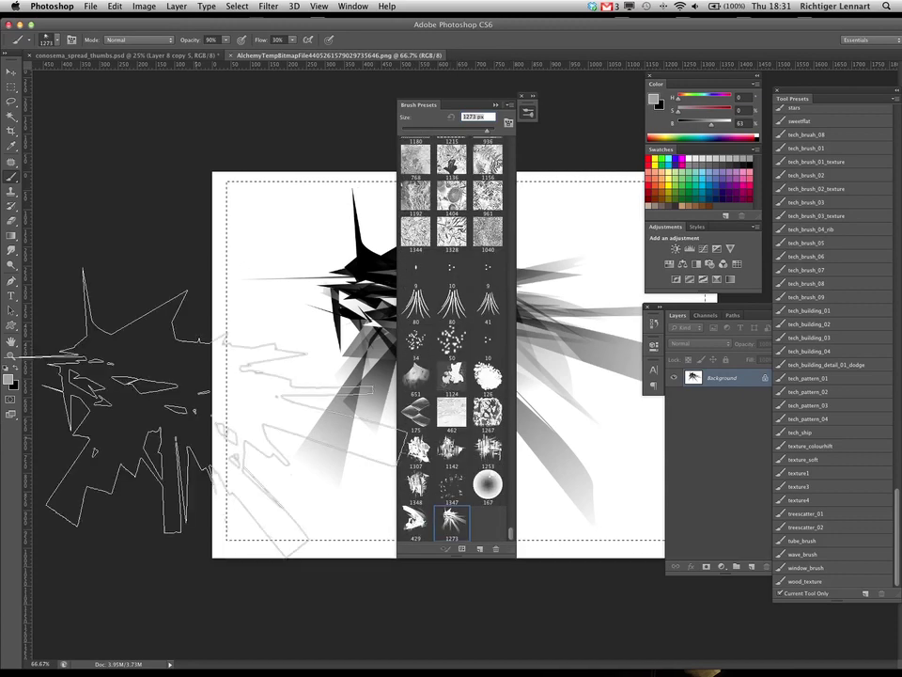
{"action": "key", "text": "F5"}
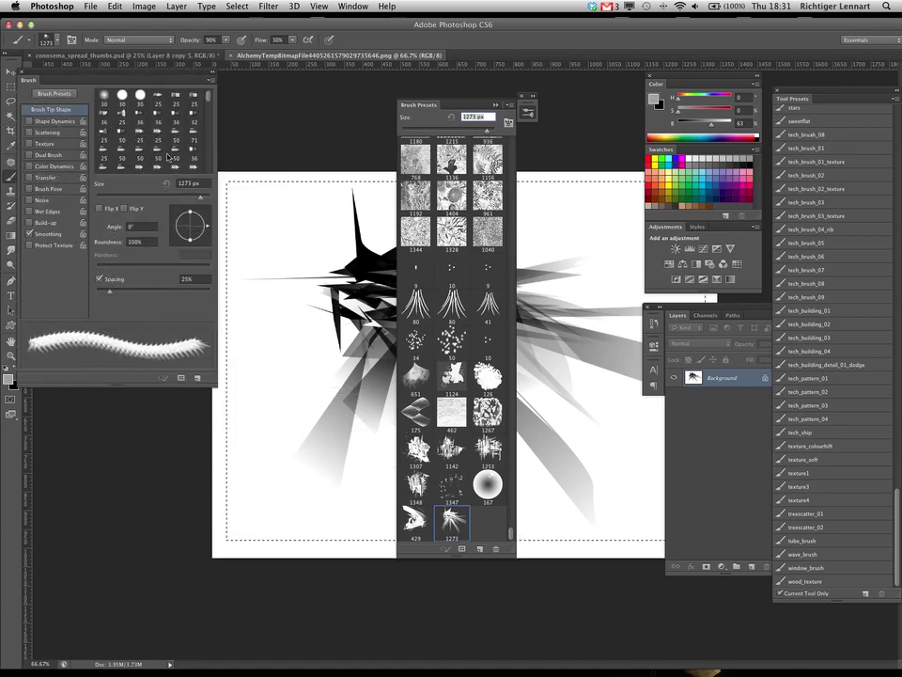
Add a new layer, swap the foreground and background colours, deselect, and fill the Background layer with grey.
{"action": "left_click", "coordinate": [752, 567]}
{"action": "left_click", "coordinate": [724, 396]}
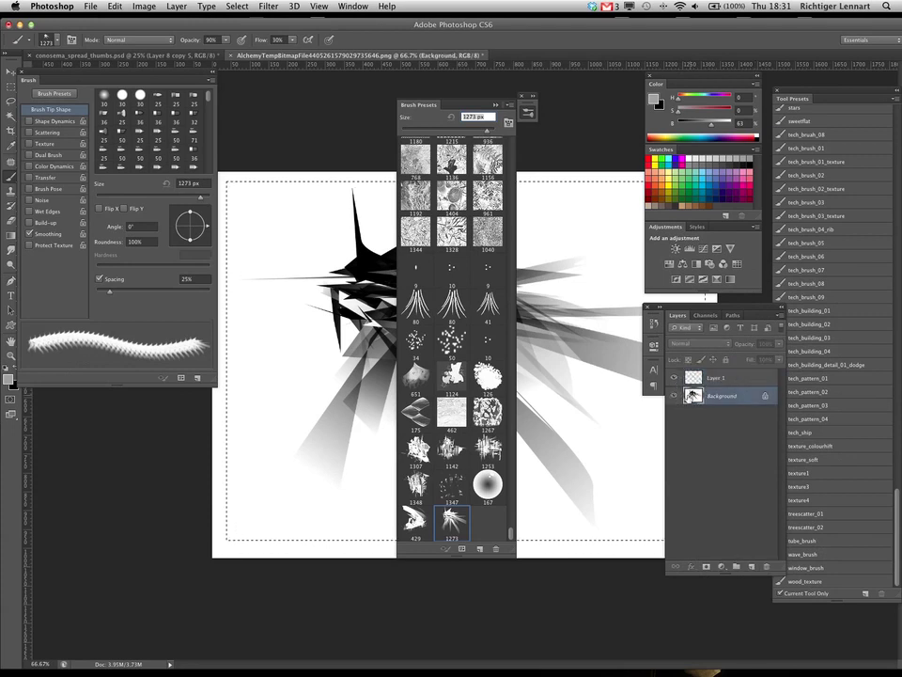
{"action": "key", "text": "x"}
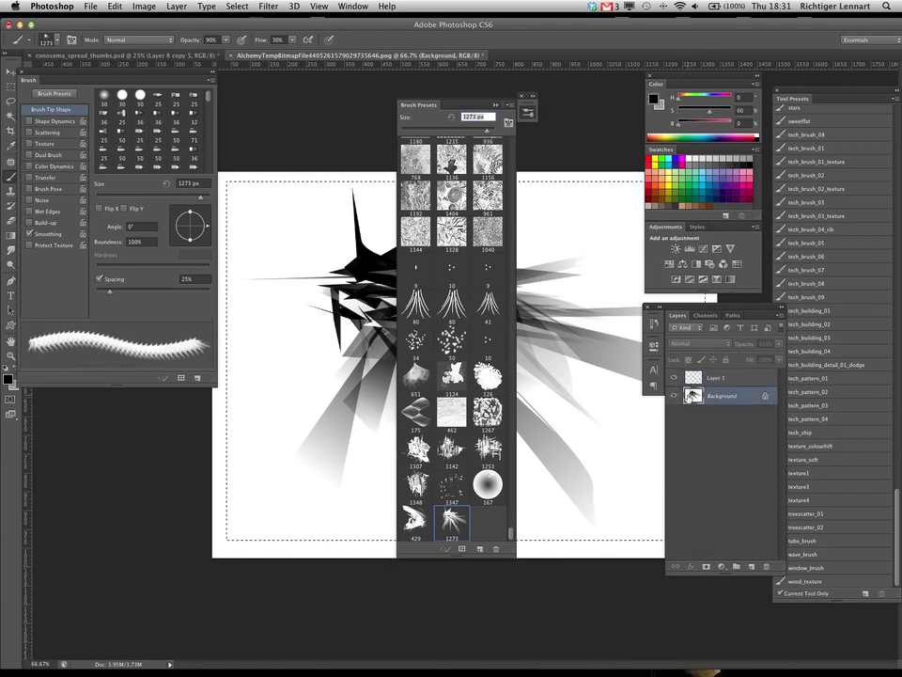
{"action": "key", "text": "super+BackSpace"}
{"action": "key", "text": "super+d"}
{"action": "key", "text": "super+BackSpace"}
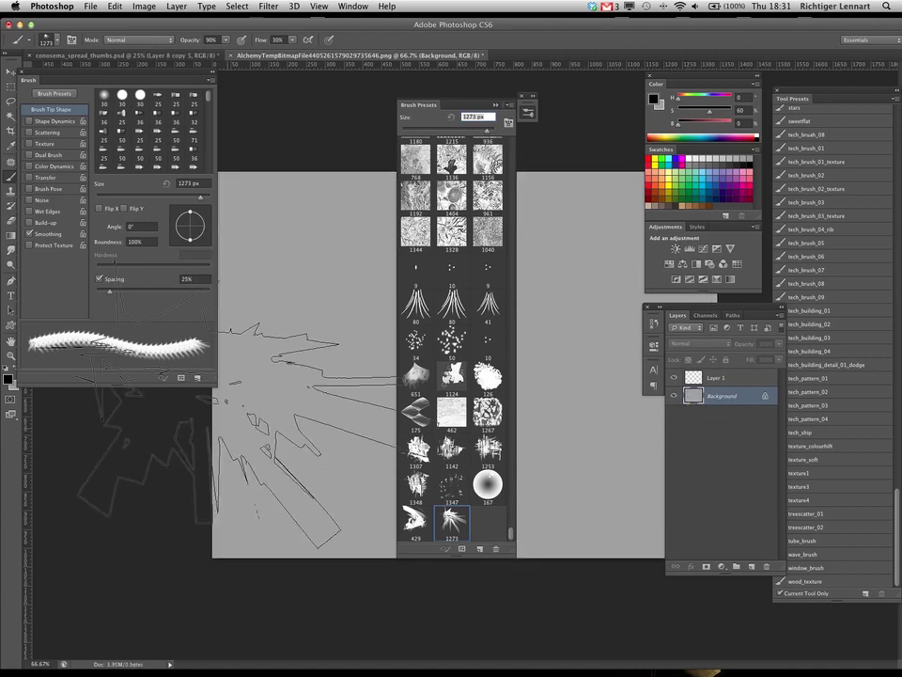
Enable Shape Dynamics with 16% size jitter, reduce the brush to 900 px and paint test strokes on the Background layer.
{"action": "left_click", "coordinate": [49, 122]}
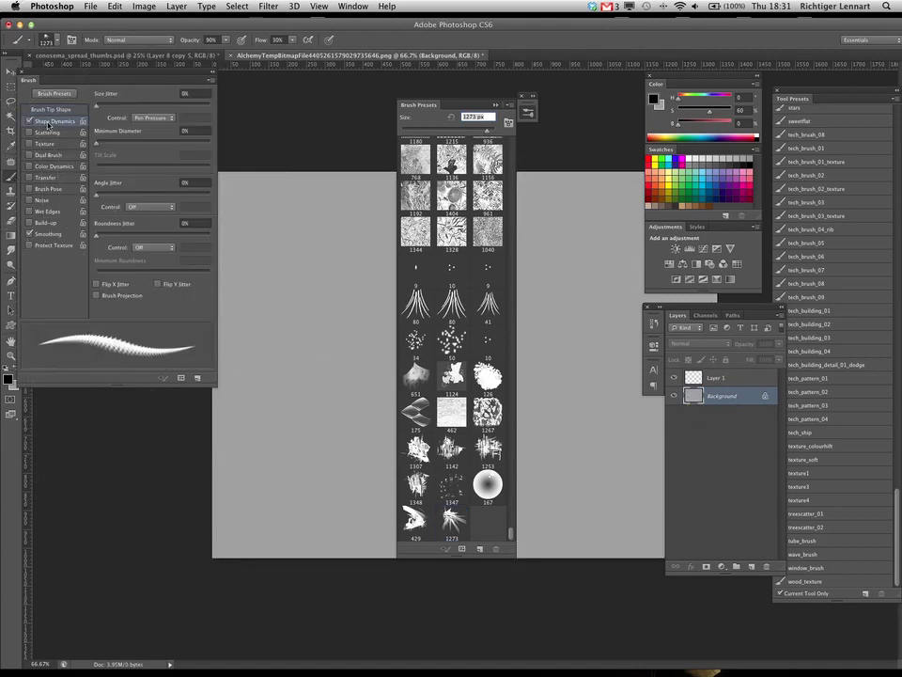
{"action": "left_click", "coordinate": [111, 105]}
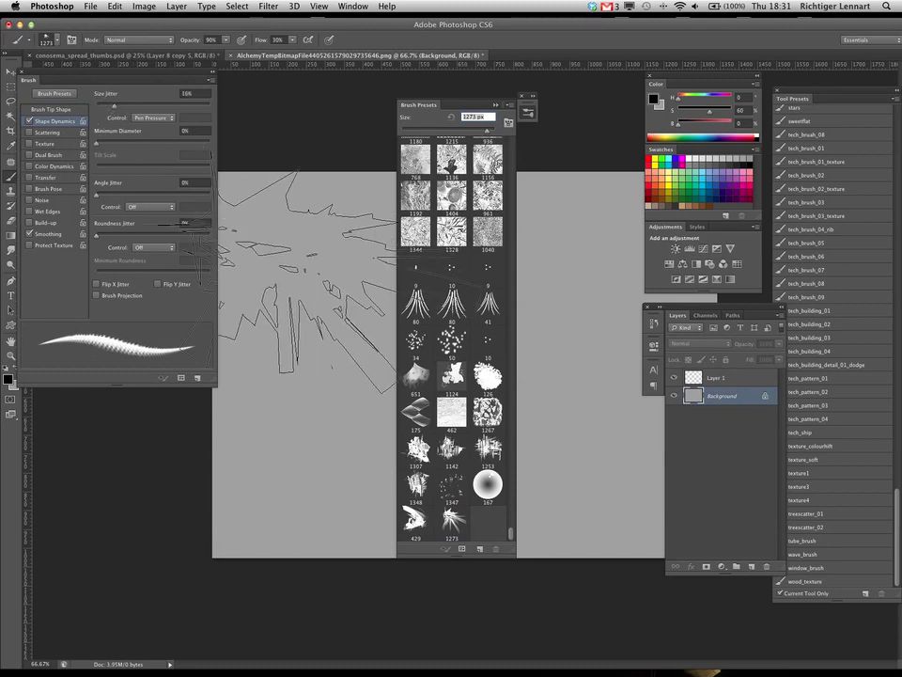
{"action": "key", "text": "["}
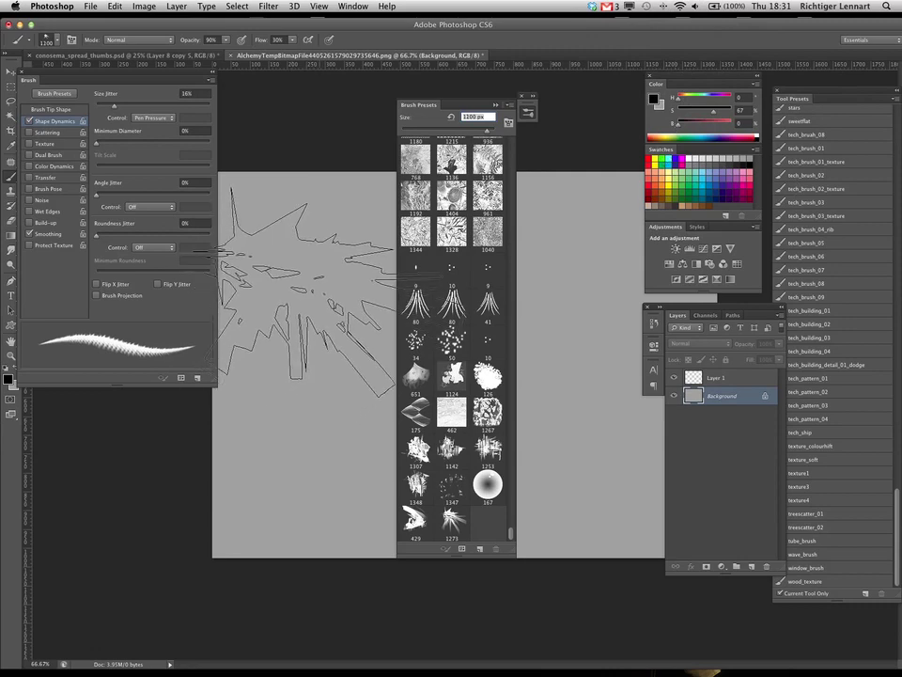
{"action": "key", "text": "["}
{"action": "key", "text": "["}
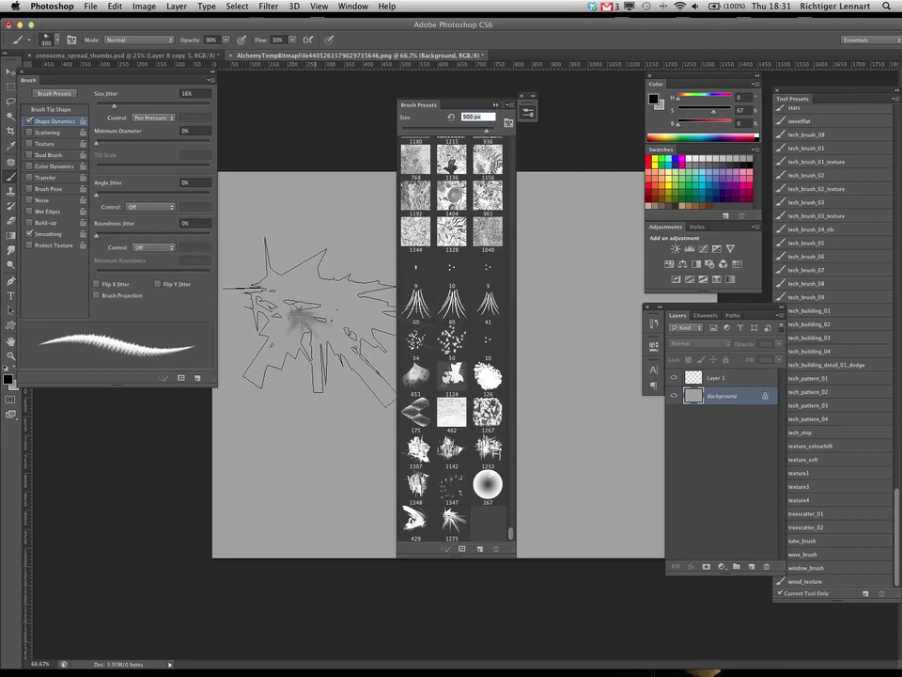
{"action": "mouse_move", "coordinate": [311, 329]}
{"action": "left_mouse_down"}
{"action": "mouse_move", "coordinate": [318, 305]}
{"action": "mouse_move", "coordinate": [307, 329]}
{"action": "mouse_move", "coordinate": [324, 320]}
{"action": "left_mouse_up"}
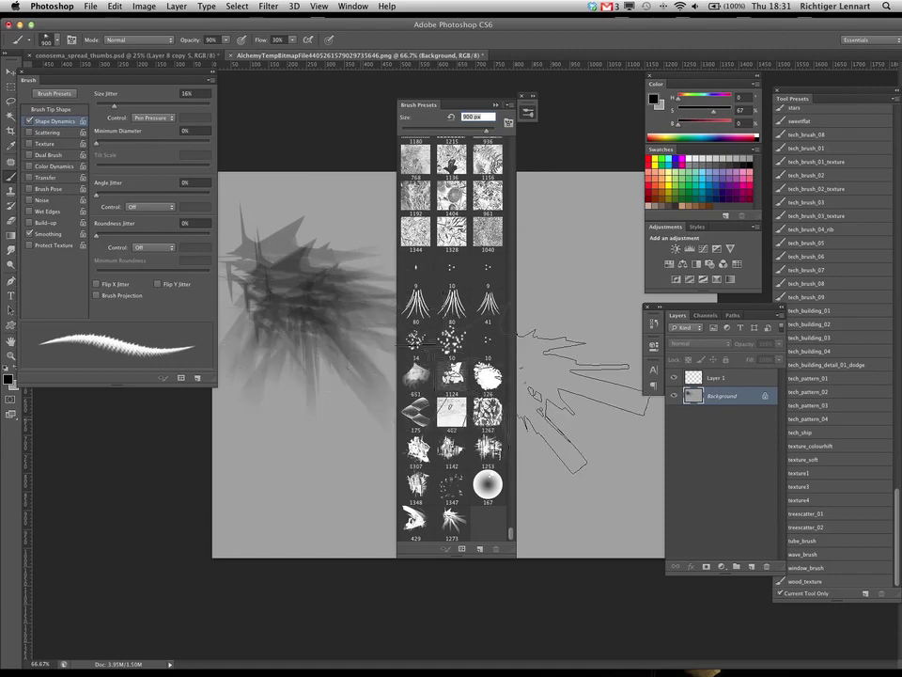
Activate Layer 1, enable Scattering at 188% and paint a test stroke over the dark shape.
{"action": "left_click", "coordinate": [700, 382]}
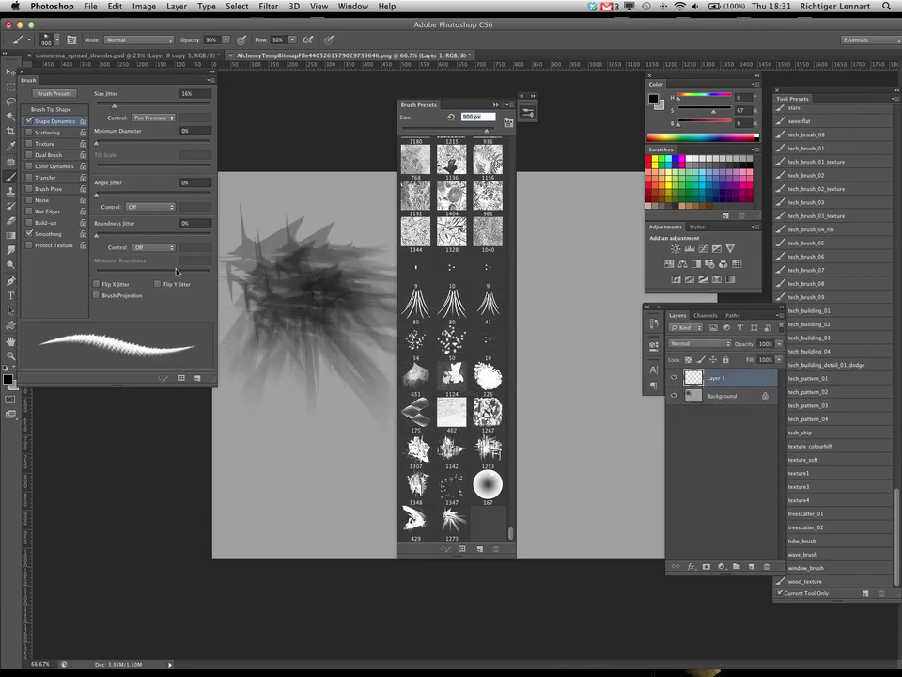
{"action": "left_click", "coordinate": [45, 133]}
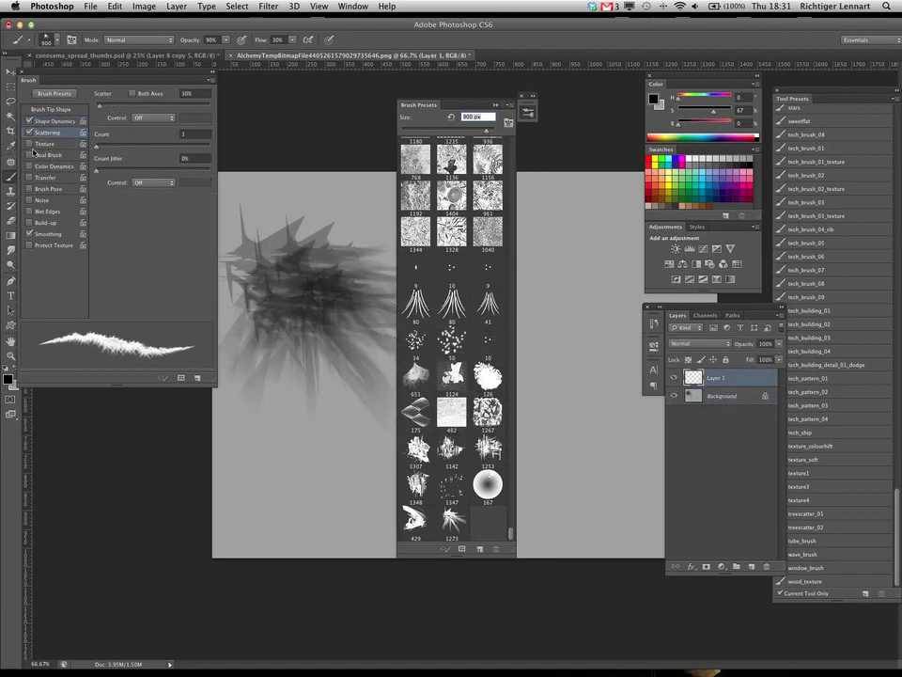
{"action": "left_click_drag", "start_coordinate": [111, 105], "coordinate": [118, 105]}
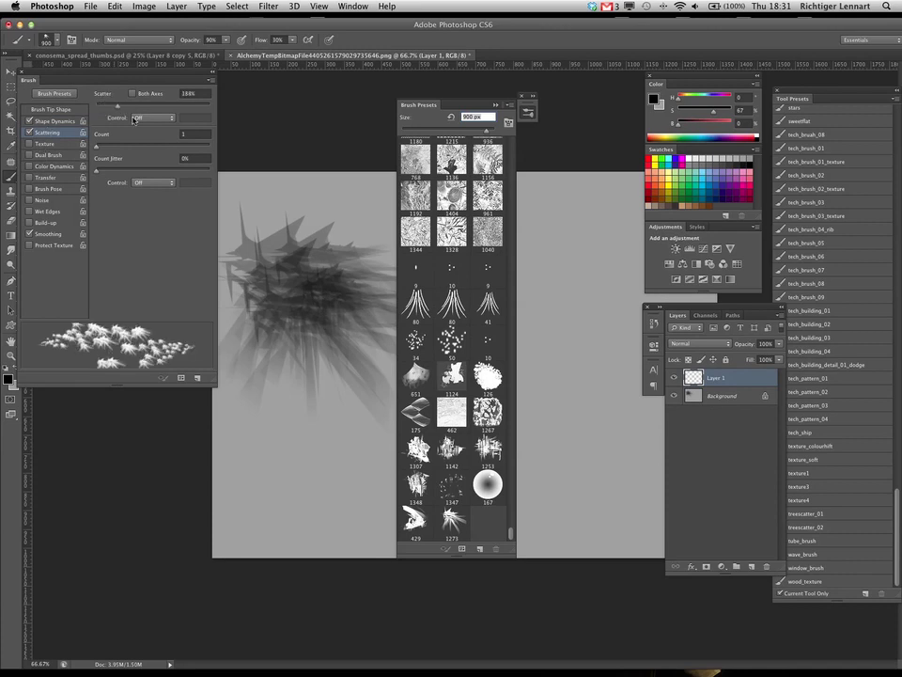
{"action": "left_click_drag", "start_coordinate": [340, 240], "coordinate": [296, 272]}
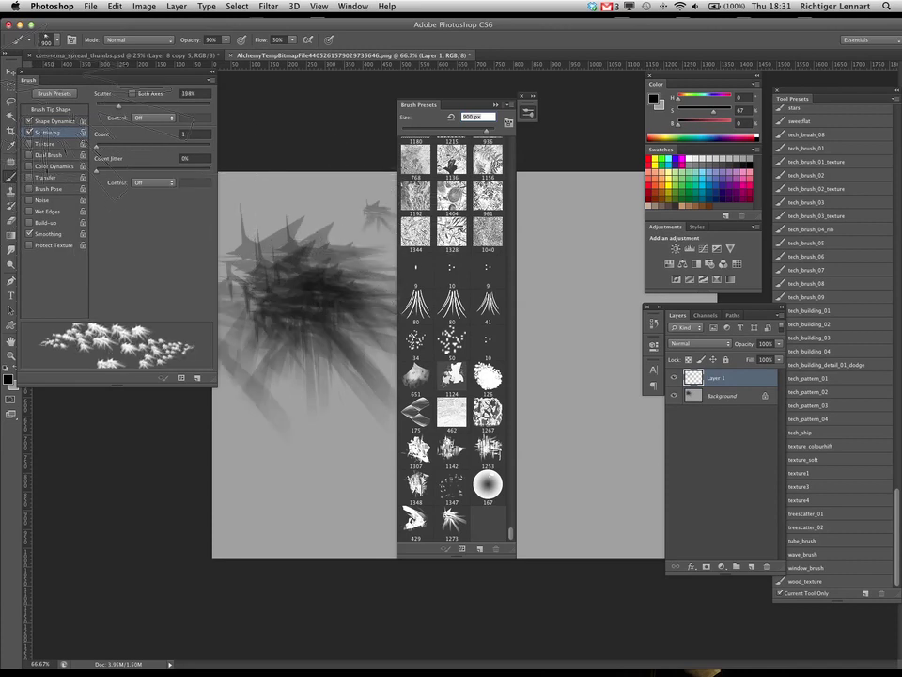
Set the brush's angle jitter to 16% controlled by Direction and paint scattered strokes across the canvas on Layer 1.
{"action": "left_click", "coordinate": [54, 121]}
{"action": "left_click_drag", "start_coordinate": [106, 200], "coordinate": [115, 197]}
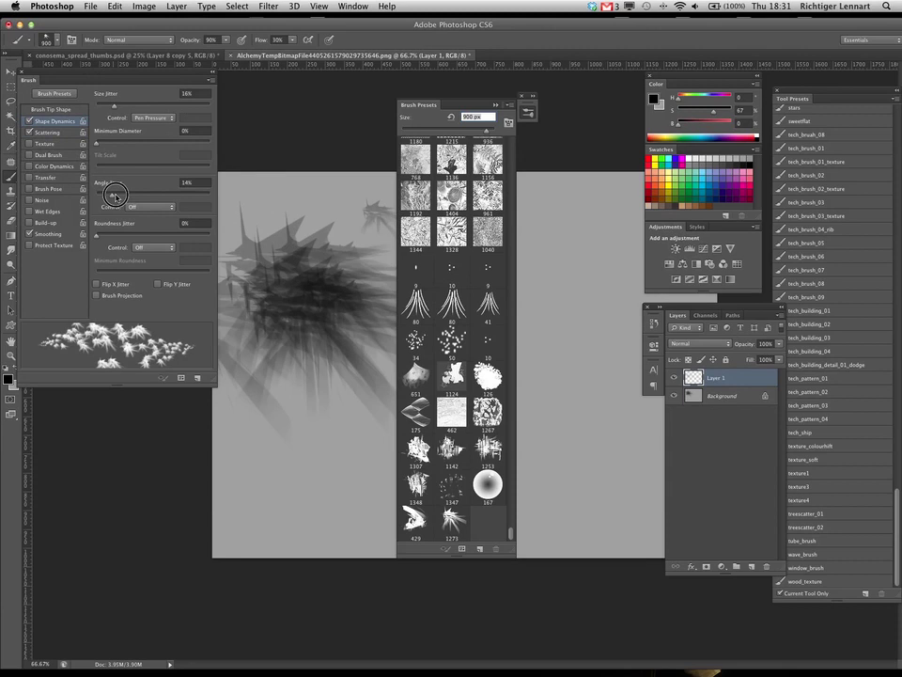
{"action": "left_click", "coordinate": [141, 206]}
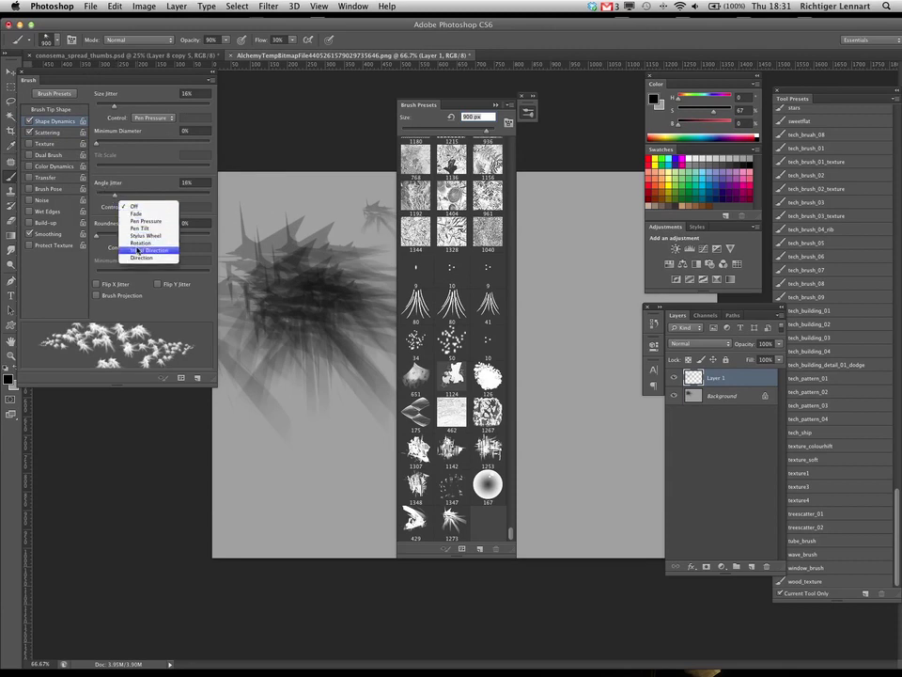
{"action": "left_click", "coordinate": [141, 256]}
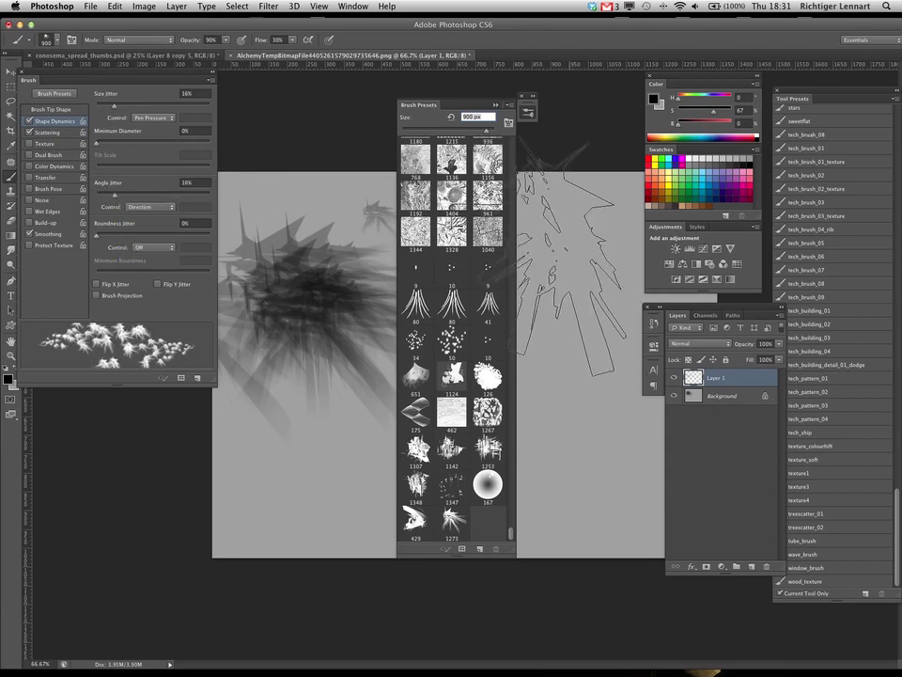
{"action": "left_click", "coordinate": [606, 287]}
{"action": "mouse_move", "coordinate": [588, 315]}
{"action": "left_mouse_down"}
{"action": "mouse_move", "coordinate": [574, 350]}
{"action": "mouse_move", "coordinate": [555, 368]}
{"action": "mouse_move", "coordinate": [554, 331]}
{"action": "mouse_move", "coordinate": [574, 359]}
{"action": "mouse_move", "coordinate": [559, 387]}
{"action": "mouse_move", "coordinate": [254, 397]}
{"action": "mouse_move", "coordinate": [165, 366]}
{"action": "left_mouse_up"}
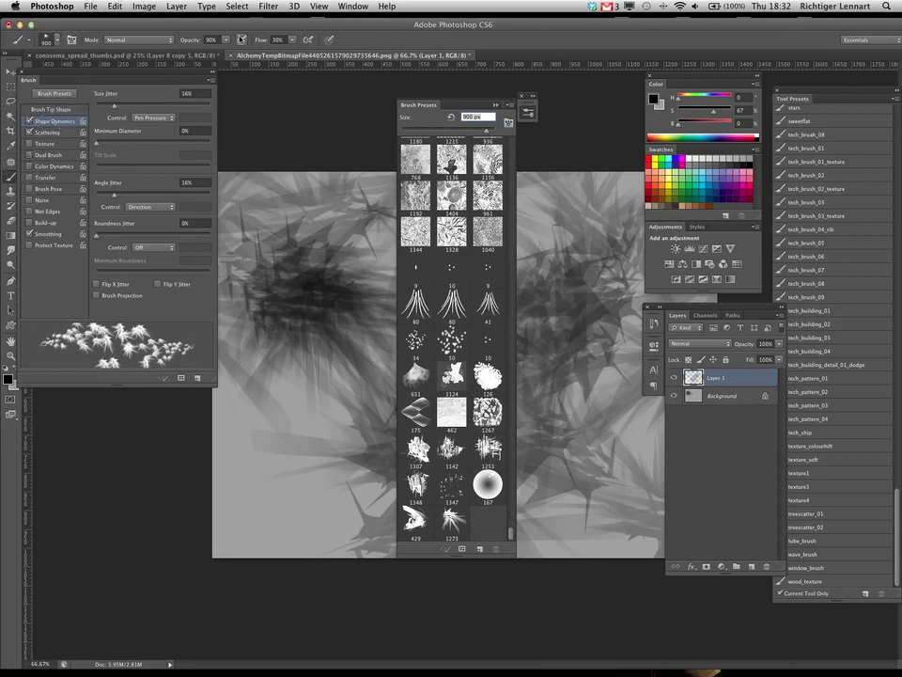
Set brush opacity and flow to 100%, enable Transfer, and paint dense dark shapes across Layer 1.
{"action": "left_click", "coordinate": [226, 41]}
{"action": "left_click", "coordinate": [294, 40]}
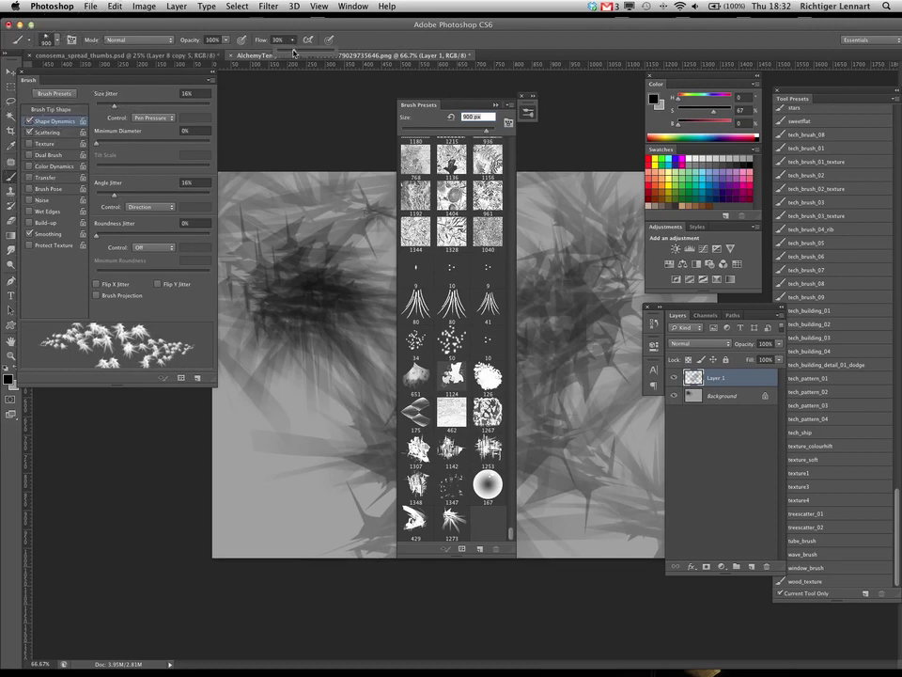
{"action": "left_click_drag", "start_coordinate": [295, 51], "coordinate": [340, 52]}
{"action": "mouse_move", "coordinate": [310, 268]}
{"action": "left_mouse_down"}
{"action": "mouse_move", "coordinate": [296, 329]}
{"action": "mouse_move", "coordinate": [264, 324]}
{"action": "mouse_move", "coordinate": [235, 305]}
{"action": "left_mouse_up"}
{"action": "left_click", "coordinate": [44, 177]}
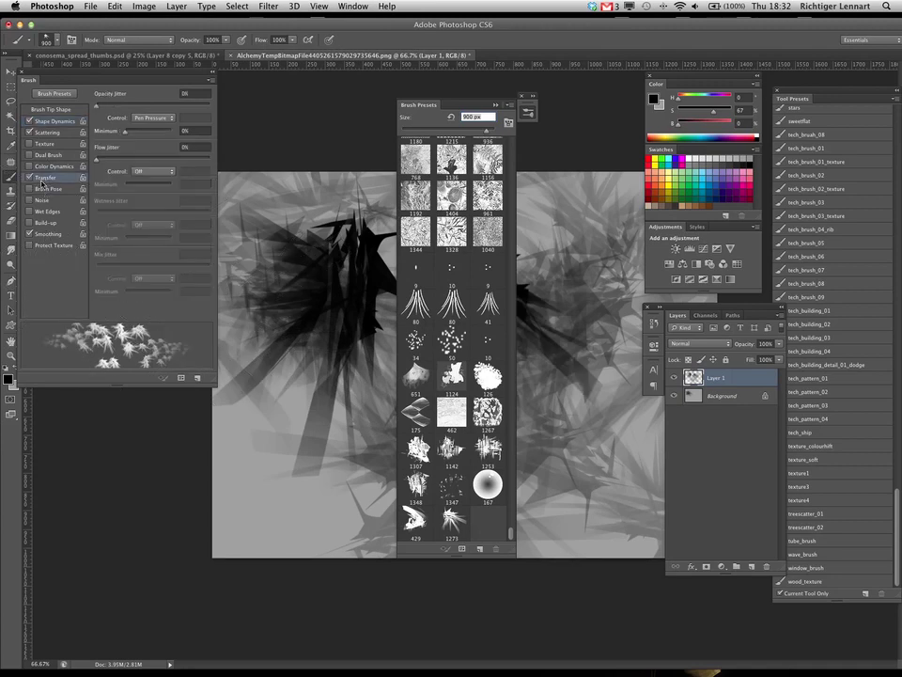
{"action": "mouse_move", "coordinate": [320, 410]}
{"action": "left_mouse_down"}
{"action": "mouse_move", "coordinate": [329, 367]}
{"action": "mouse_move", "coordinate": [366, 423]}
{"action": "mouse_move", "coordinate": [554, 310]}
{"action": "mouse_move", "coordinate": [294, 439]}
{"action": "left_mouse_up"}
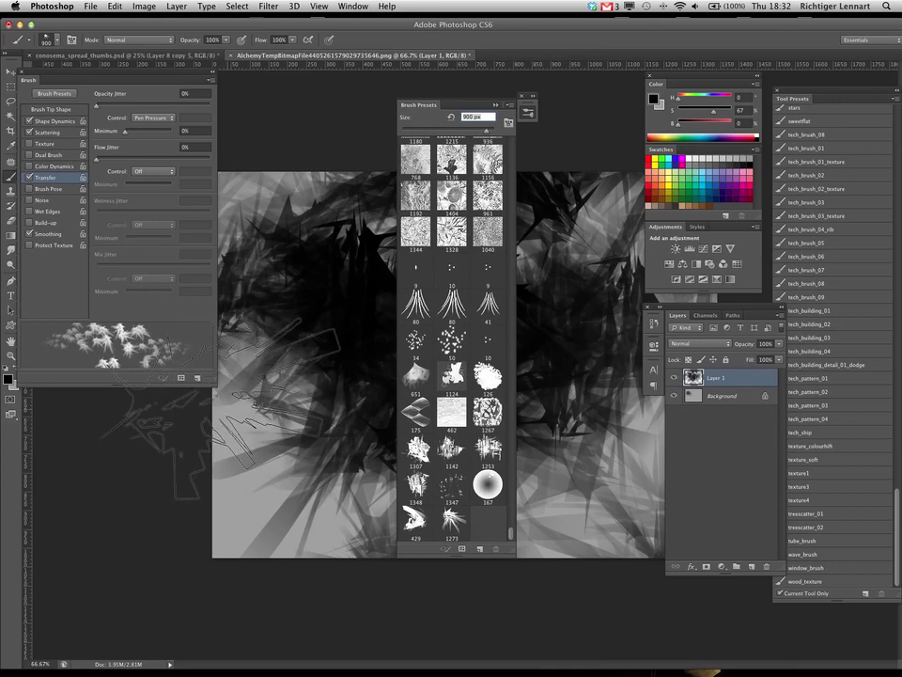
Enable Dual Brush in Linear Burn mode with a 100 px secondary tip at 68% spacing.
{"action": "left_click", "coordinate": [52, 156]}
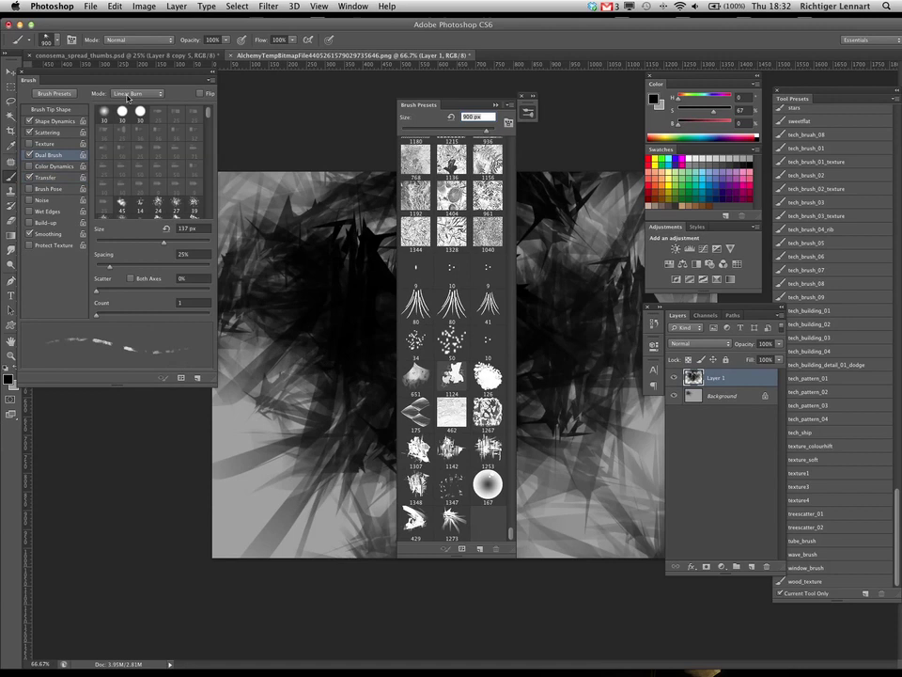
{"action": "left_click", "coordinate": [127, 95]}
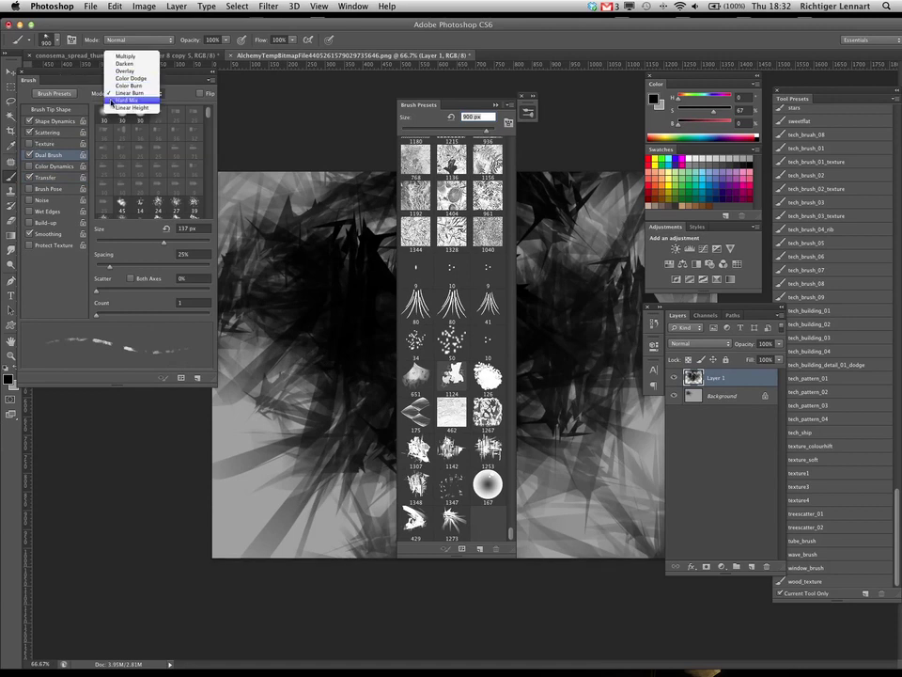
{"action": "left_click", "coordinate": [132, 92]}
{"action": "left_click_drag", "start_coordinate": [204, 139], "coordinate": [145, 162]}
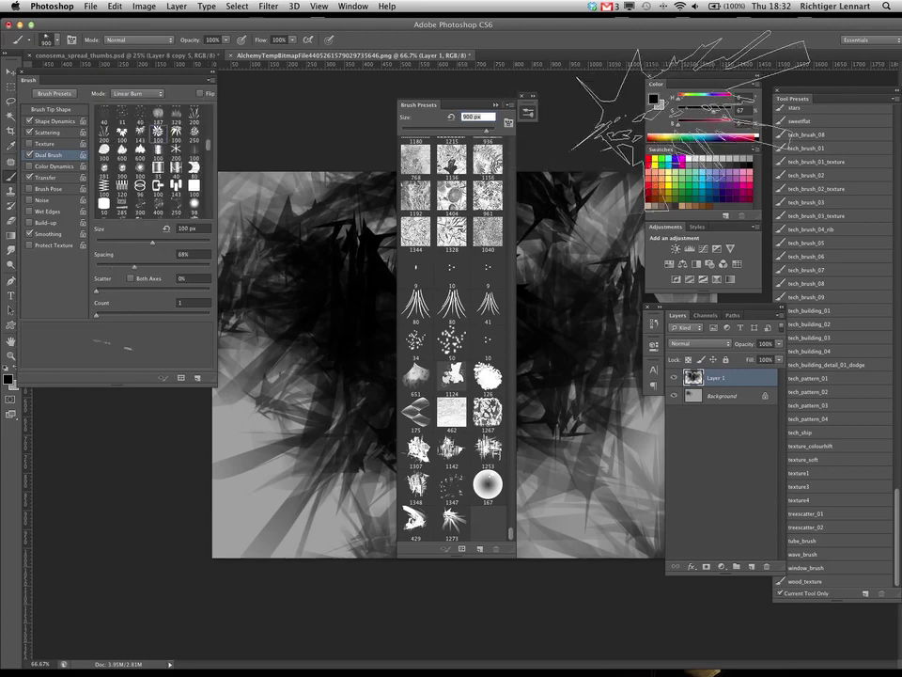
Set the foreground to light grey at 86% brightness and paint a Dual Brush test stroke over the dark shape.
{"action": "mouse_move", "coordinate": [679, 125]}
{"action": "left_mouse_down"}
{"action": "mouse_move", "coordinate": [725, 125]}
{"action": "mouse_move", "coordinate": [679, 112]}
{"action": "mouse_move", "coordinate": [724, 124]}
{"action": "left_mouse_up"}
{"action": "left_click", "coordinate": [711, 123]}
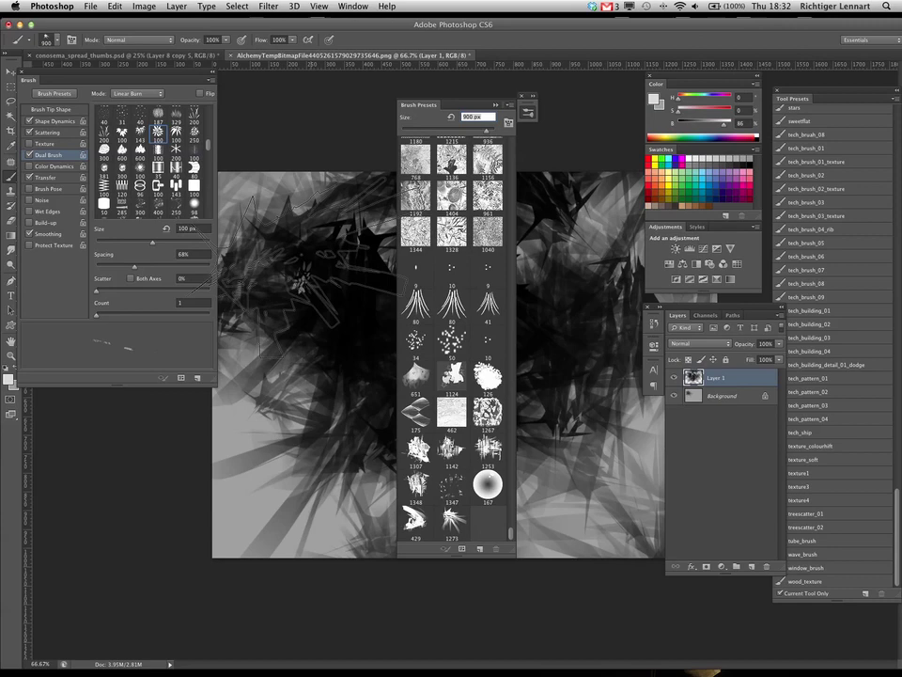
{"action": "mouse_move", "coordinate": [308, 282]}
{"action": "left_mouse_down"}
{"action": "mouse_move", "coordinate": [314, 326]}
{"action": "mouse_move", "coordinate": [257, 374]}
{"action": "mouse_move", "coordinate": [267, 354]}
{"action": "mouse_move", "coordinate": [324, 317]}
{"action": "mouse_move", "coordinate": [333, 336]}
{"action": "mouse_move", "coordinate": [238, 421]}
{"action": "mouse_move", "coordinate": [210, 429]}
{"action": "mouse_move", "coordinate": [206, 416]}
{"action": "mouse_move", "coordinate": [285, 333]}
{"action": "left_mouse_up"}
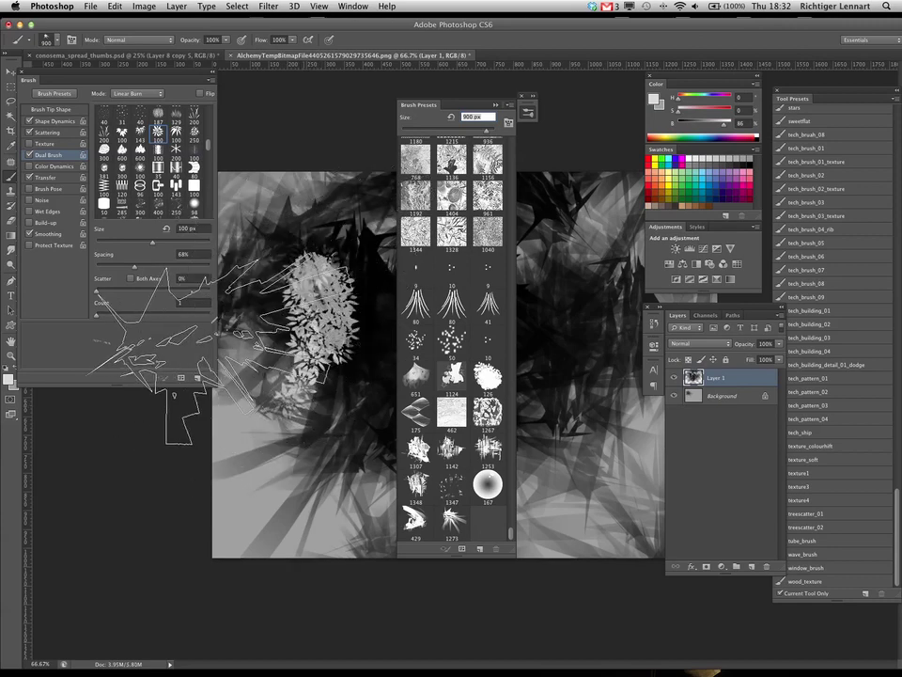
Disable Dual Brush and enable Color Dynamics with foreground/background jitter 15%, hue jitter 11%, saturation jitter 12% and brightness jitter 20%.
{"action": "left_click", "coordinate": [29, 156]}
{"action": "left_click", "coordinate": [47, 166]}
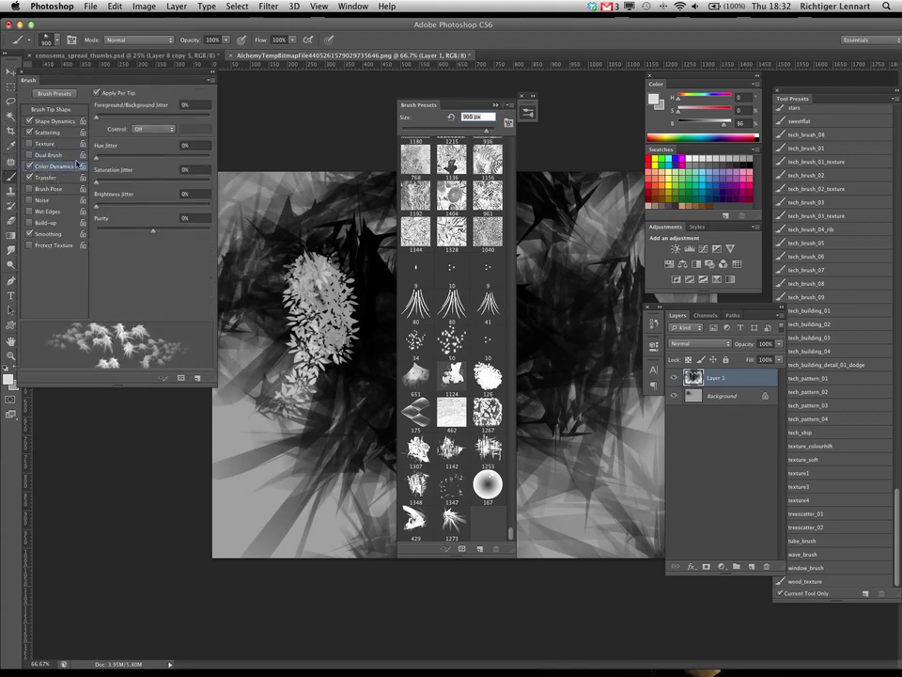
{"action": "left_click_drag", "start_coordinate": [103, 120], "coordinate": [111, 130]}
{"action": "key", "text": "bracketright"}
{"action": "key", "text": "bracketright"}
{"action": "key", "text": "bracketright"}
{"action": "key", "text": "bracketleft"}
{"action": "key", "text": "bracketleft"}
{"action": "key", "text": "bracketleft"}
{"action": "key", "text": "bracketleft"}
{"action": "key", "text": "bracketleft"}
{"action": "key", "text": "bracketleft"}
{"action": "mouse_move", "coordinate": [96, 157]}
{"action": "left_mouse_down"}
{"action": "mouse_move", "coordinate": [107, 160]}
{"action": "mouse_move", "coordinate": [100, 181]}
{"action": "mouse_move", "coordinate": [110, 182]}
{"action": "left_mouse_up"}
{"action": "key", "text": "bracketleft"}
{"action": "left_click_drag", "start_coordinate": [100, 209], "coordinate": [119, 207]}
Set the foreground to pink with 47% saturation, size the brush to 150 px and paint colour-varied strokes over the leafy shape.
{"action": "left_click_drag", "start_coordinate": [678, 110], "coordinate": [703, 114]}
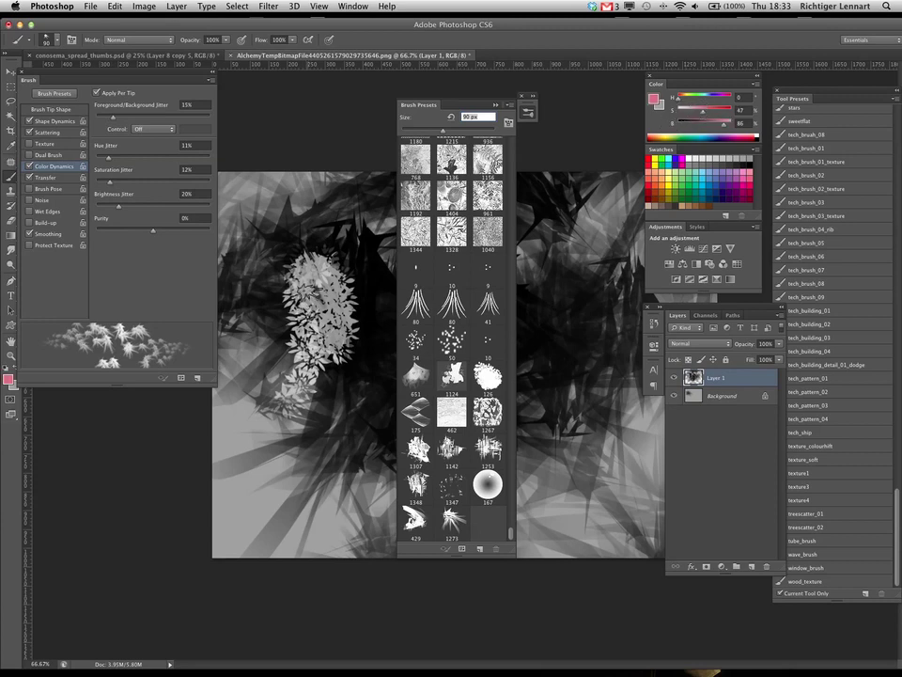
{"action": "key", "text": "]"}
{"action": "key", "text": "]"}
{"action": "key", "text": "]"}
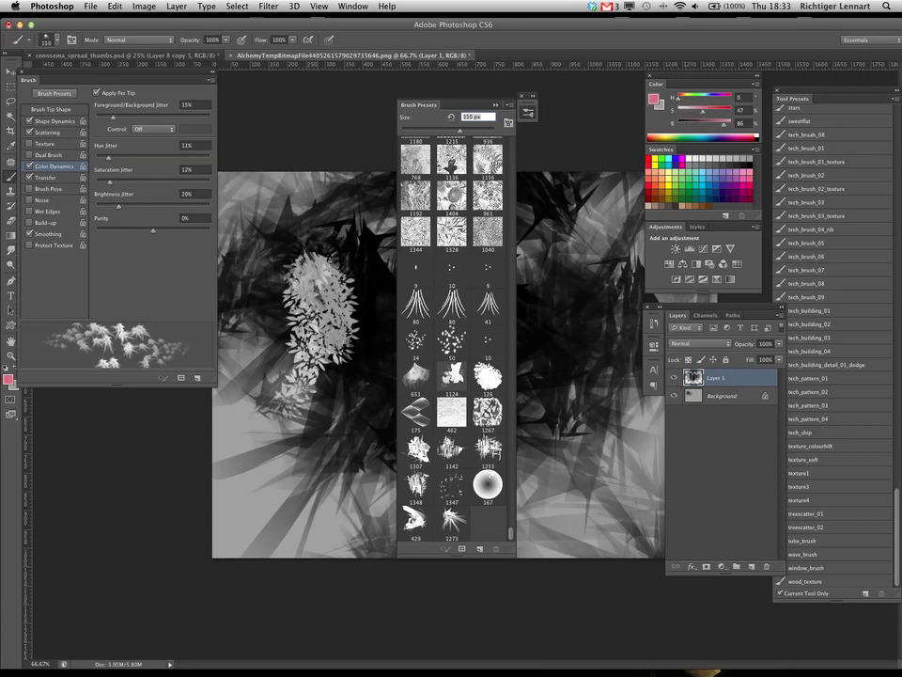
{"action": "mouse_move", "coordinate": [316, 270]}
{"action": "left_mouse_down"}
{"action": "mouse_move", "coordinate": [307, 318]}
{"action": "mouse_move", "coordinate": [321, 273]}
{"action": "left_mouse_up"}
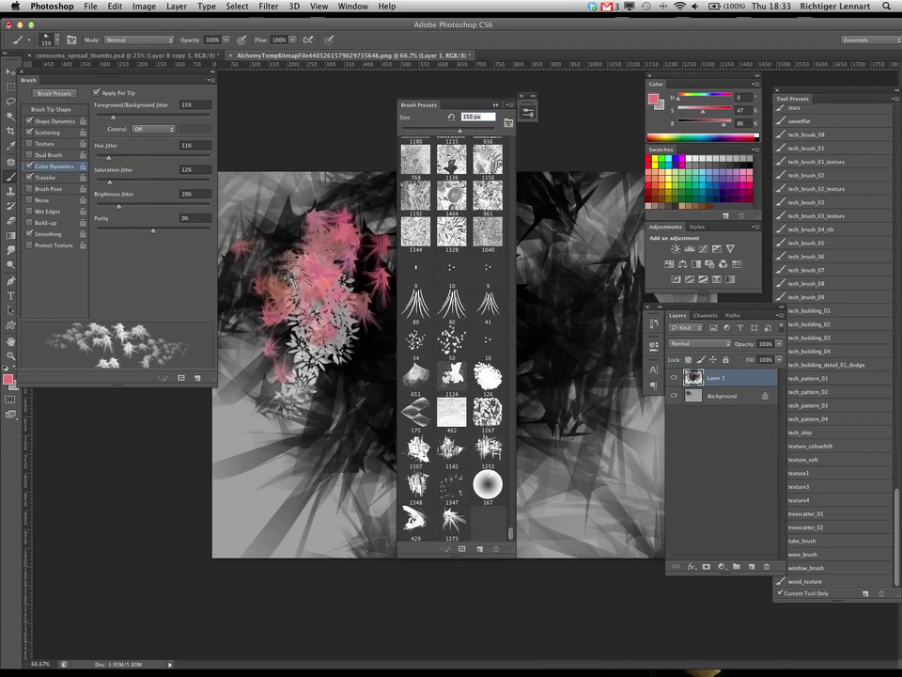
{"action": "mouse_move", "coordinate": [303, 225]}
{"action": "left_mouse_down"}
{"action": "mouse_move", "coordinate": [334, 282]}
{"action": "mouse_move", "coordinate": [315, 319]}
{"action": "mouse_move", "coordinate": [329, 311]}
{"action": "left_mouse_up"}
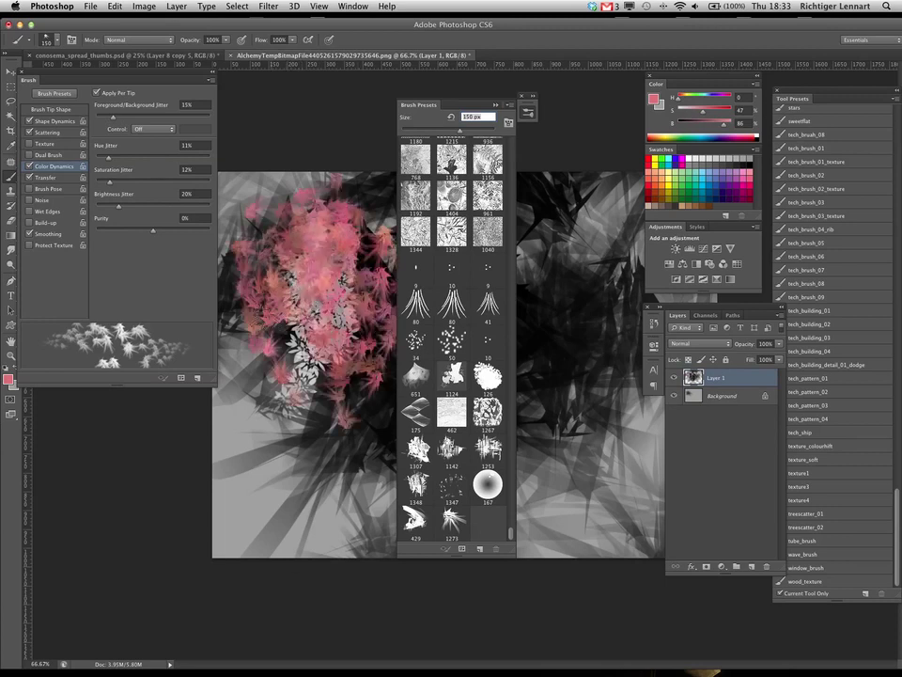
{"action": "mouse_move", "coordinate": [263, 235]}
{"action": "left_mouse_down"}
{"action": "mouse_move", "coordinate": [216, 207]}
{"action": "mouse_move", "coordinate": [273, 258]}
{"action": "mouse_move", "coordinate": [259, 170]}
{"action": "mouse_move", "coordinate": [226, 282]}
{"action": "left_mouse_up"}
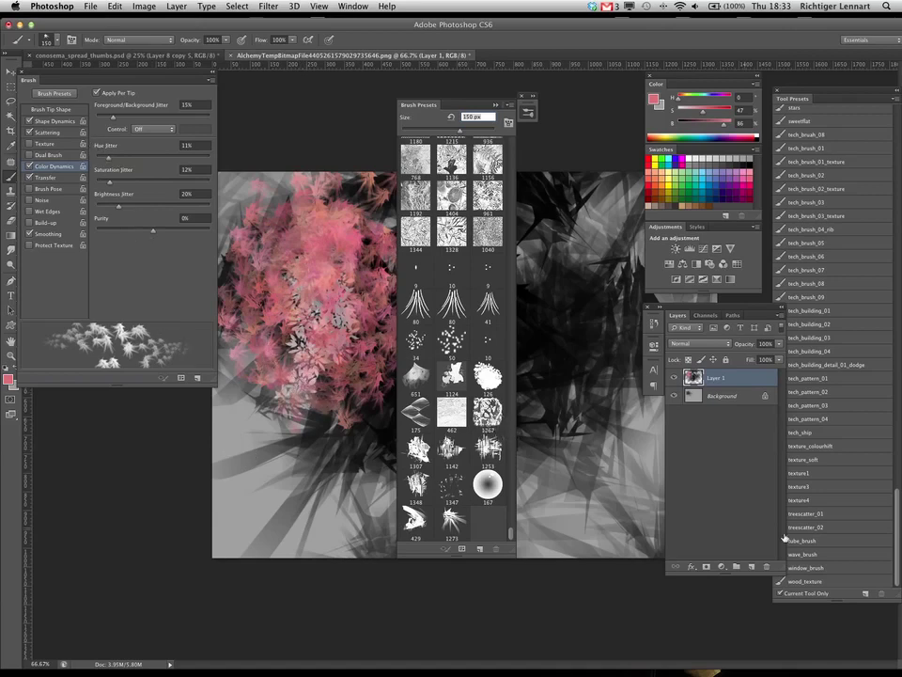
Save the brush as a tool preset named tech_brush_11 with its color included, and close the brush settings.
{"action": "left_click", "coordinate": [864, 594]}
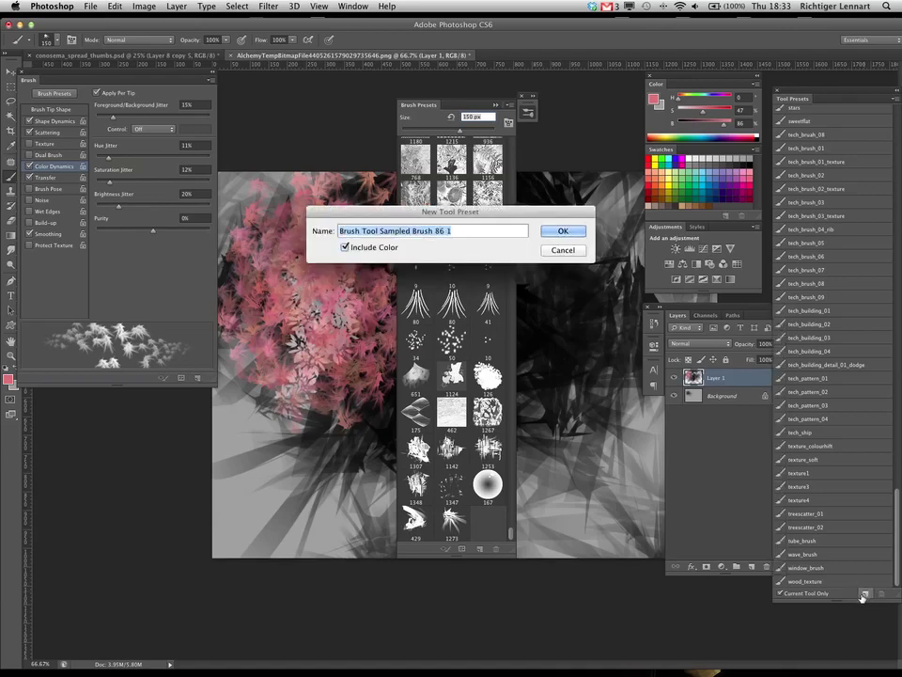
{"action": "type", "text": "tech_b"}
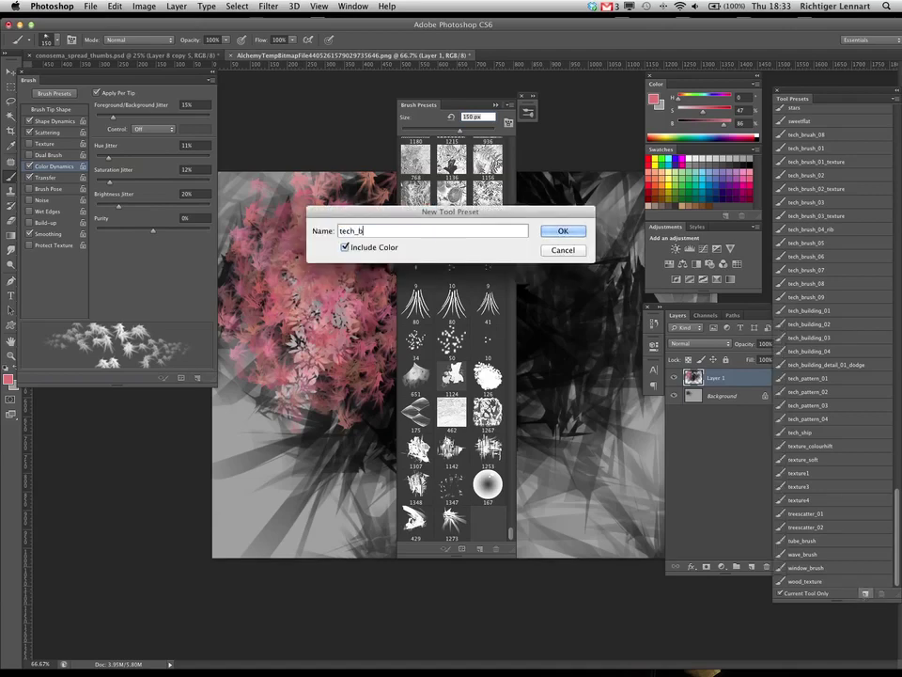
{"action": "type", "text": "rush_10"}
{"action": "key", "text": "BackSpace"}
{"action": "type", "text": "1"}
{"action": "key", "text": "Return"}
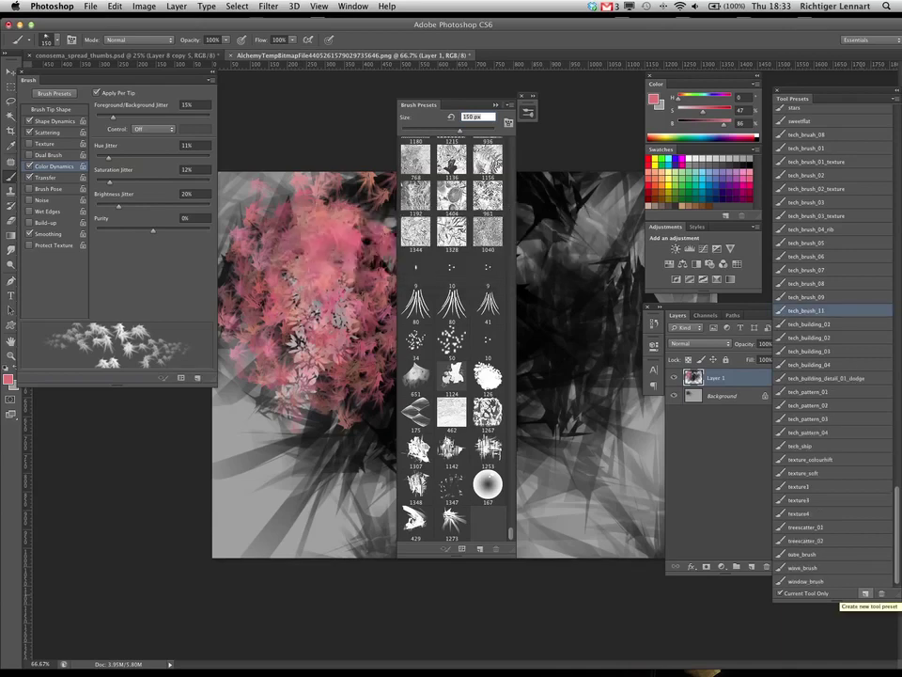
{"action": "left_click", "coordinate": [21, 75]}
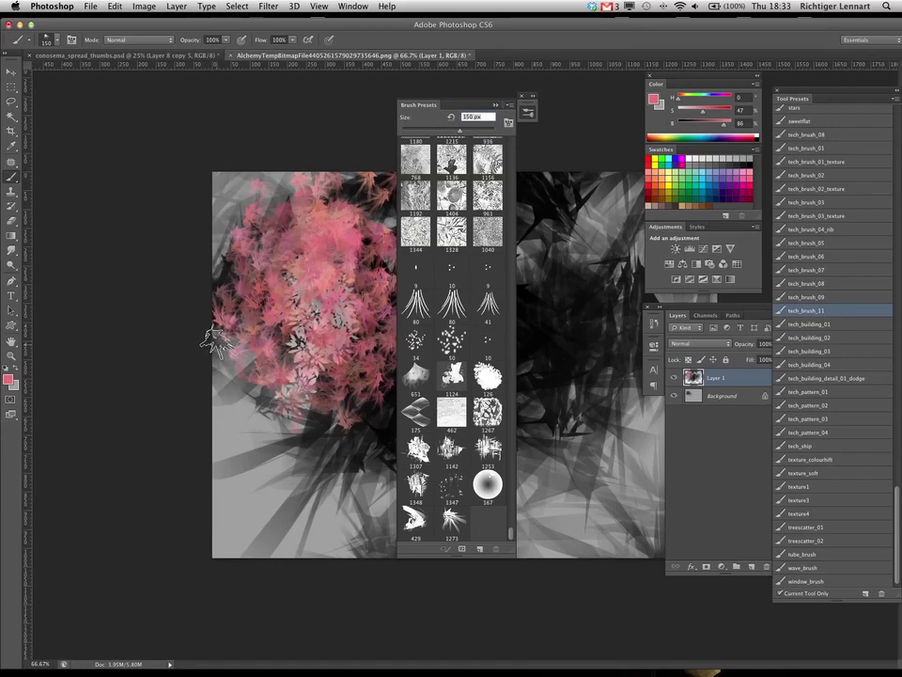
{"action": "left_click", "coordinate": [170, 41]}
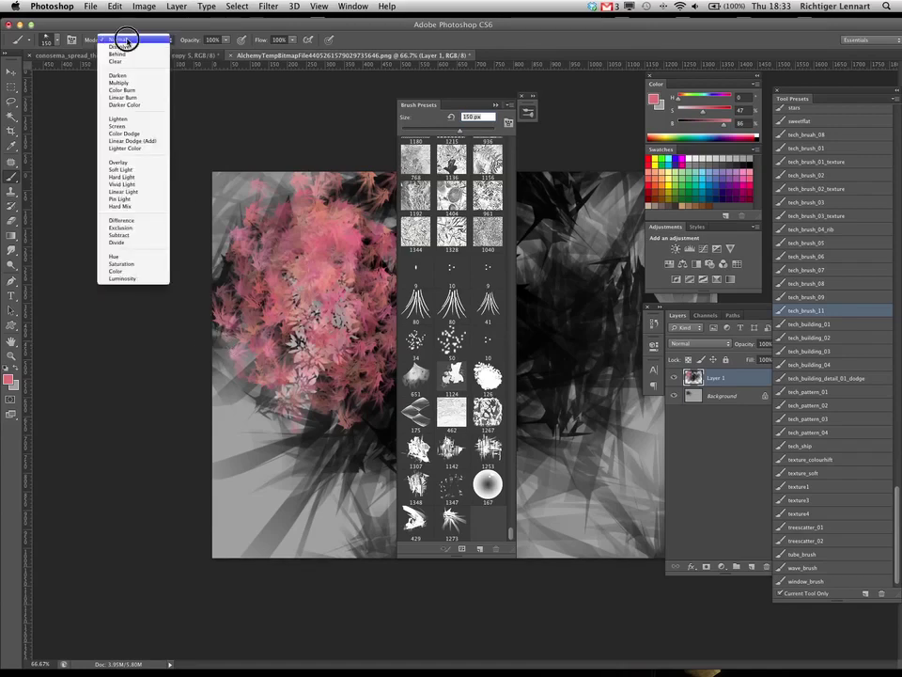
{"action": "left_click", "coordinate": [127, 40]}
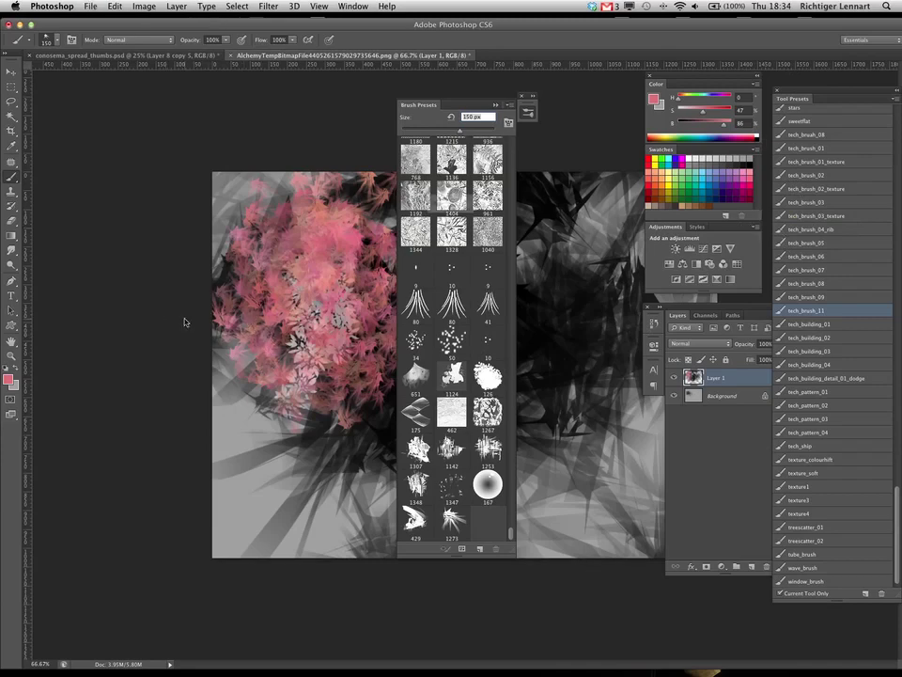
Close the Alchemy bitmap document and the brush presets list, leaving conosema_spread_thumbs.psd in view.
{"action": "key", "text": "super+w"}
{"action": "left_click", "coordinate": [395, 239]}
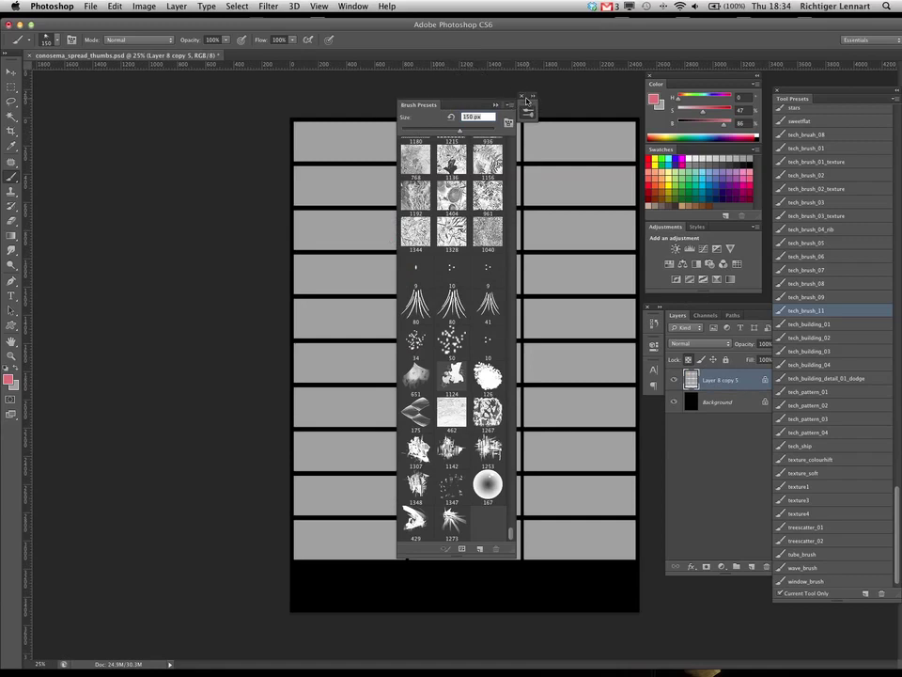
{"action": "left_click", "coordinate": [524, 97]}
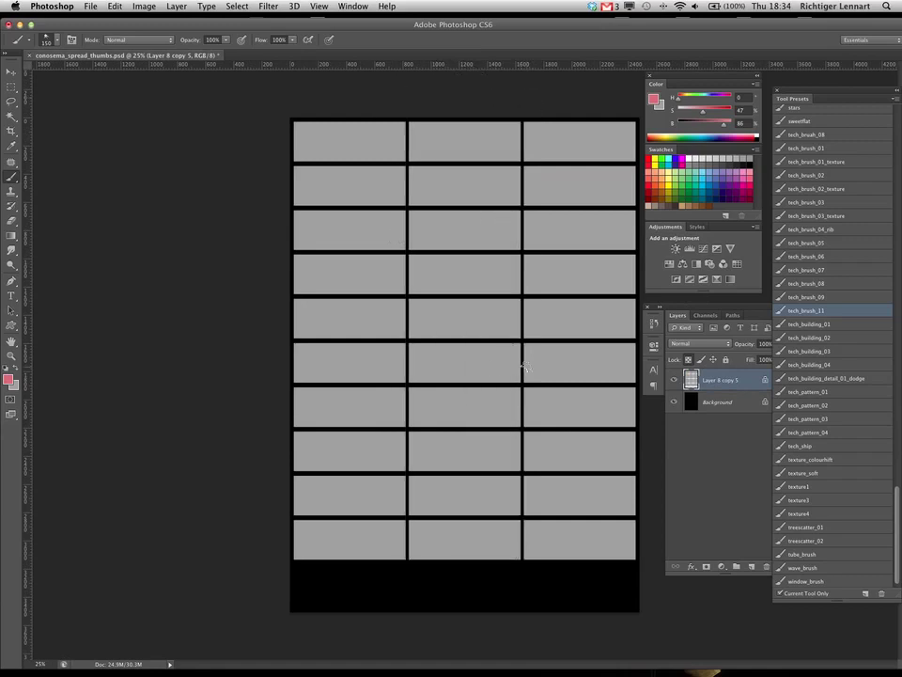
Load the tech_brush_11 tool preset and set the foreground color to black.
{"action": "left_click", "coordinate": [801, 298]}
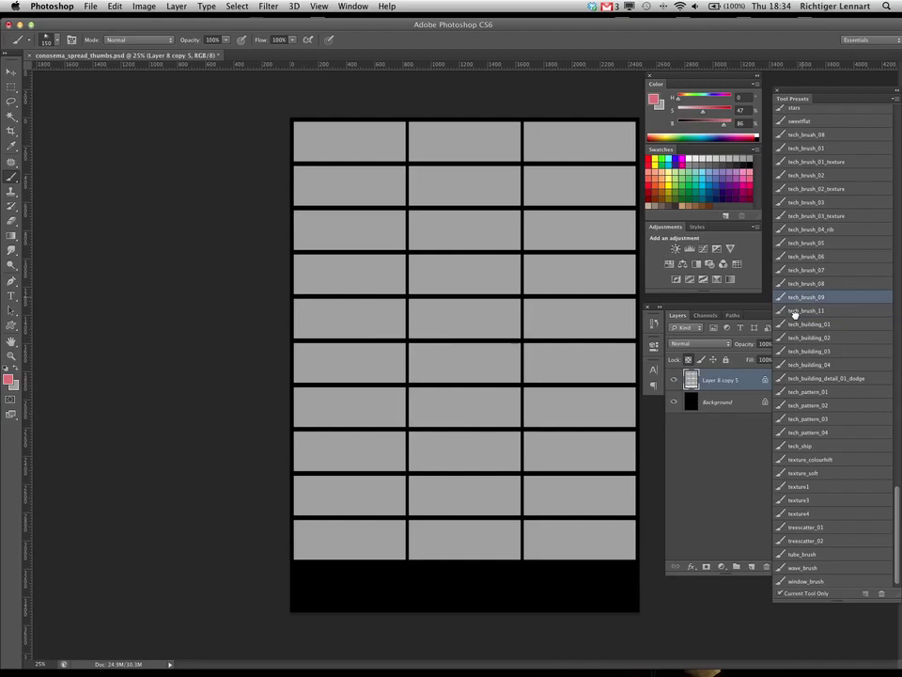
{"action": "left_click", "coordinate": [795, 311]}
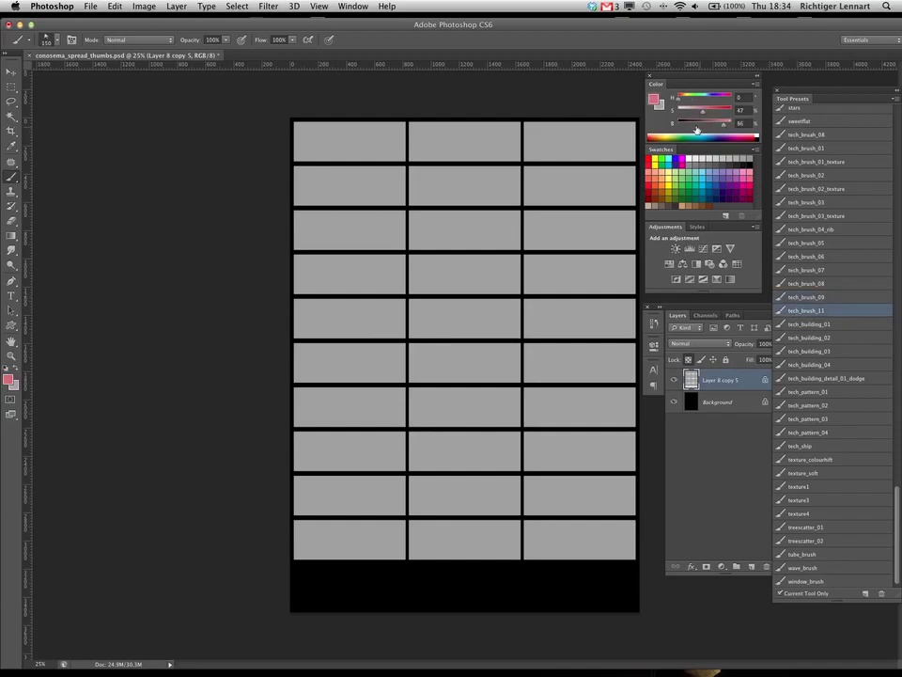
{"action": "left_click_drag", "start_coordinate": [699, 113], "coordinate": [677, 124]}
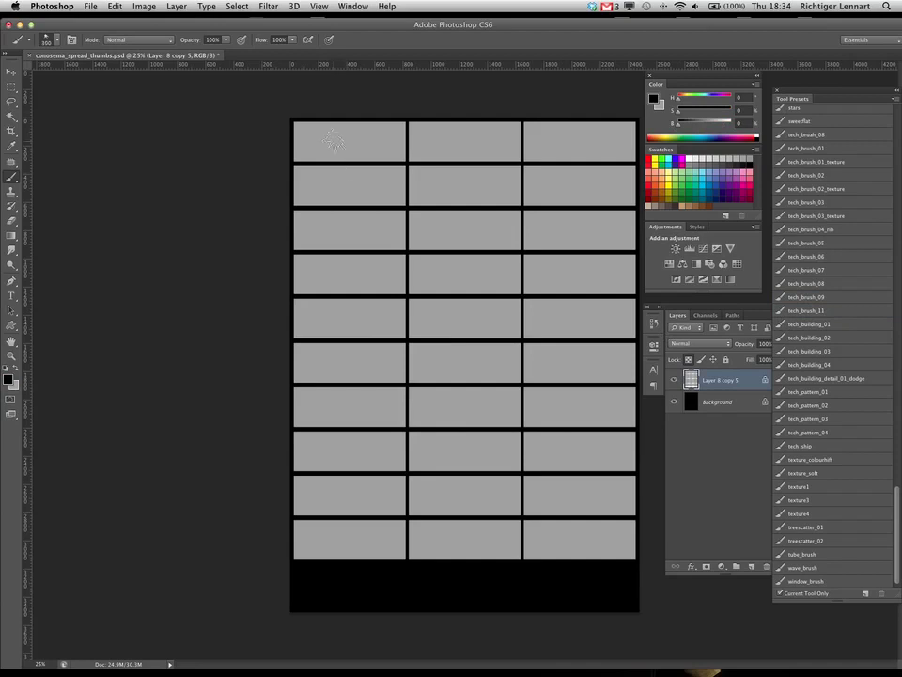
Enlarge the brush to 1700 px and paint dark overlapping shapes across all the grey thumbnail frames.
{"action": "key", "text": "bracketright"}
{"action": "key", "text": "bracketright"}
{"action": "key", "text": "bracketright"}
{"action": "key", "text": "bracketright"}
{"action": "key", "text": "bracketright"}
{"action": "key", "text": "bracketright"}
{"action": "key", "text": "bracketright"}
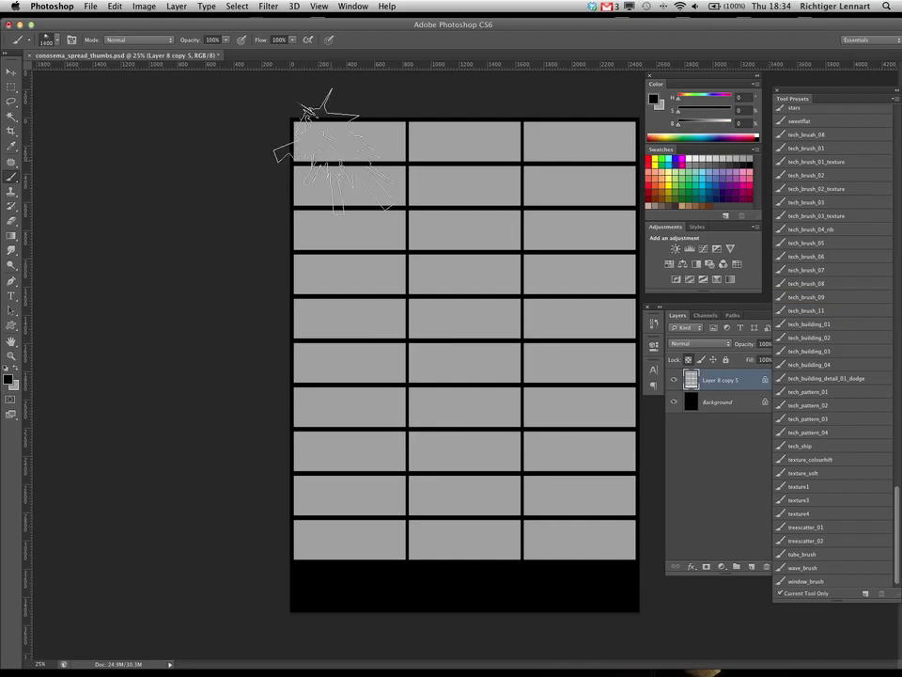
{"action": "key", "text": "bracketright"}
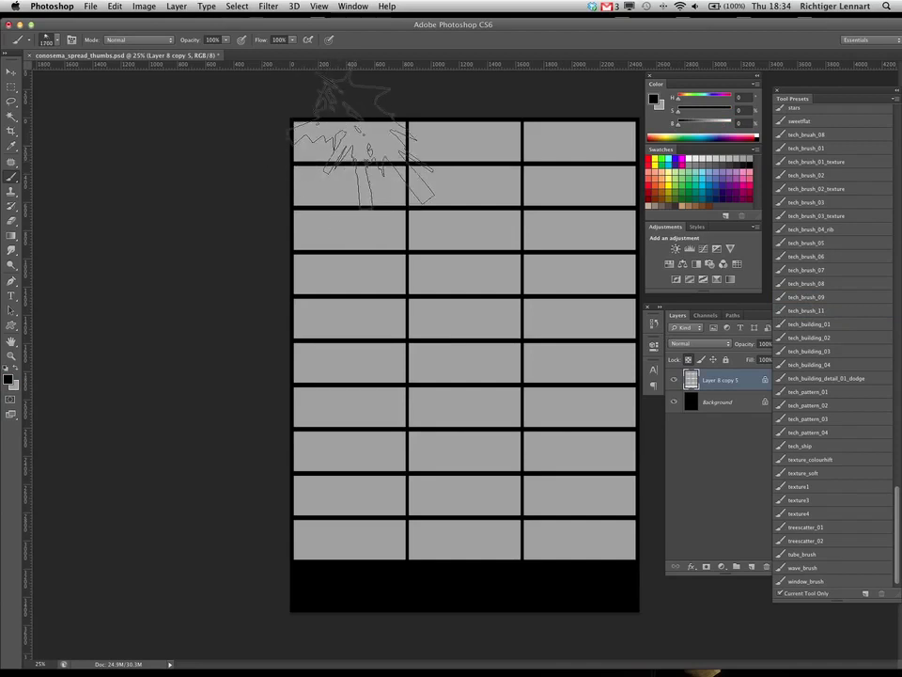
{"action": "mouse_move", "coordinate": [376, 156]}
{"action": "left_mouse_down"}
{"action": "mouse_move", "coordinate": [353, 136]}
{"action": "mouse_move", "coordinate": [396, 131]}
{"action": "mouse_move", "coordinate": [620, 171]}
{"action": "left_mouse_up"}
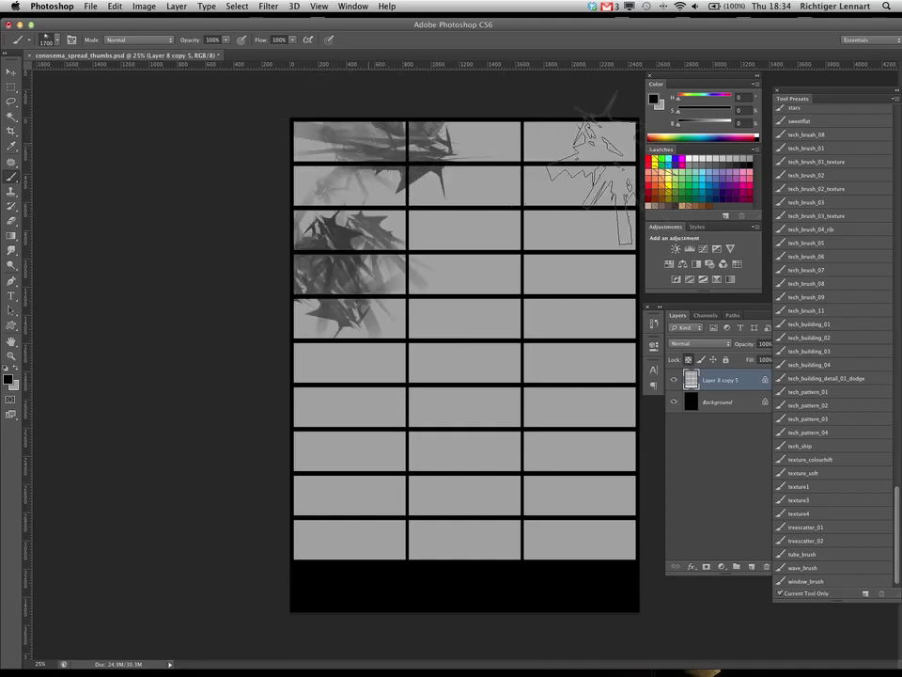
{"action": "mouse_move", "coordinate": [541, 193]}
{"action": "left_mouse_down"}
{"action": "mouse_move", "coordinate": [428, 264]}
{"action": "mouse_move", "coordinate": [414, 282]}
{"action": "left_mouse_up"}
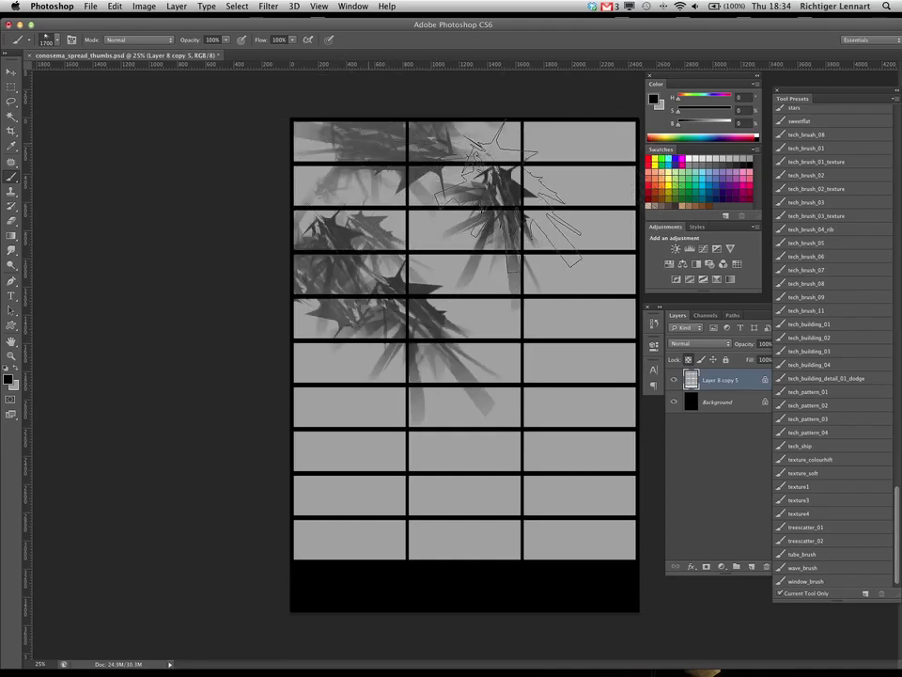
{"action": "mouse_move", "coordinate": [512, 197]}
{"action": "left_mouse_down"}
{"action": "mouse_move", "coordinate": [564, 113]}
{"action": "mouse_move", "coordinate": [578, 212]}
{"action": "mouse_move", "coordinate": [540, 282]}
{"action": "mouse_move", "coordinate": [498, 291]}
{"action": "mouse_move", "coordinate": [452, 235]}
{"action": "mouse_move", "coordinate": [353, 226]}
{"action": "mouse_move", "coordinate": [315, 263]}
{"action": "mouse_move", "coordinate": [334, 338]}
{"action": "mouse_move", "coordinate": [423, 362]}
{"action": "mouse_move", "coordinate": [588, 371]}
{"action": "mouse_move", "coordinate": [597, 409]}
{"action": "mouse_move", "coordinate": [562, 413]}
{"action": "mouse_move", "coordinate": [348, 386]}
{"action": "mouse_move", "coordinate": [316, 400]}
{"action": "mouse_move", "coordinate": [346, 438]}
{"action": "mouse_move", "coordinate": [421, 437]}
{"action": "mouse_move", "coordinate": [580, 414]}
{"action": "mouse_move", "coordinate": [622, 442]}
{"action": "mouse_move", "coordinate": [412, 411]}
{"action": "mouse_move", "coordinate": [324, 423]}
{"action": "mouse_move", "coordinate": [418, 461]}
{"action": "mouse_move", "coordinate": [470, 442]}
{"action": "mouse_move", "coordinate": [585, 425]}
{"action": "mouse_move", "coordinate": [475, 381]}
{"action": "mouse_move", "coordinate": [329, 372]}
{"action": "mouse_move", "coordinate": [324, 399]}
{"action": "mouse_move", "coordinate": [404, 413]}
{"action": "mouse_move", "coordinate": [507, 405]}
{"action": "mouse_move", "coordinate": [602, 413]}
{"action": "mouse_move", "coordinate": [601, 404]}
{"action": "mouse_move", "coordinate": [554, 413]}
{"action": "mouse_move", "coordinate": [338, 380]}
{"action": "mouse_move", "coordinate": [343, 419]}
{"action": "mouse_move", "coordinate": [366, 441]}
{"action": "mouse_move", "coordinate": [414, 451]}
{"action": "mouse_move", "coordinate": [573, 452]}
{"action": "mouse_move", "coordinate": [601, 512]}
{"action": "mouse_move", "coordinate": [555, 522]}
{"action": "mouse_move", "coordinate": [446, 498]}
{"action": "mouse_move", "coordinate": [380, 466]}
{"action": "mouse_move", "coordinate": [362, 423]}
{"action": "mouse_move", "coordinate": [315, 400]}
{"action": "mouse_move", "coordinate": [291, 451]}
{"action": "mouse_move", "coordinate": [353, 536]}
{"action": "mouse_move", "coordinate": [390, 541]}
{"action": "mouse_move", "coordinate": [541, 503]}
{"action": "mouse_move", "coordinate": [597, 526]}
{"action": "mouse_move", "coordinate": [583, 572]}
{"action": "mouse_move", "coordinate": [571, 504]}
{"action": "mouse_move", "coordinate": [364, 496]}
{"action": "mouse_move", "coordinate": [313, 516]}
{"action": "mouse_move", "coordinate": [307, 531]}
{"action": "mouse_move", "coordinate": [302, 403]}
{"action": "mouse_move", "coordinate": [310, 323]}
{"action": "mouse_move", "coordinate": [303, 341]}
{"action": "mouse_move", "coordinate": [349, 395]}
{"action": "mouse_move", "coordinate": [616, 526]}
{"action": "mouse_move", "coordinate": [588, 527]}
{"action": "mouse_move", "coordinate": [343, 376]}
{"action": "mouse_move", "coordinate": [320, 122]}
{"action": "mouse_move", "coordinate": [155, 272]}
{"action": "left_mouse_up"}
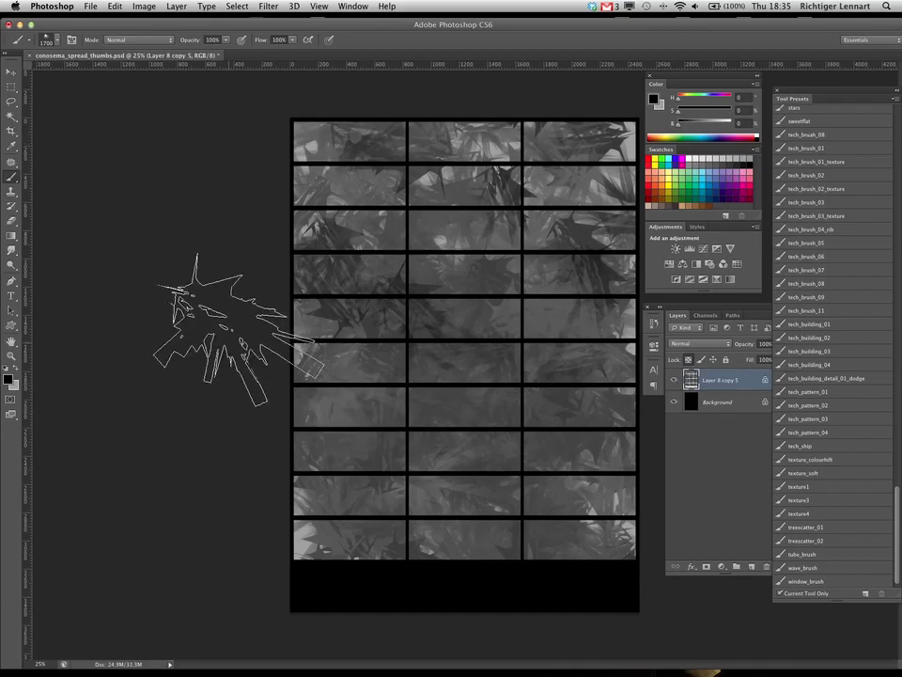
Reduce the brush to 900 px, set the foreground to grey at 68% brightness and paint lighter shapes across the thumbnails.
{"action": "key", "text": "bracketleft"}
{"action": "key", "text": "bracketleft"}
{"action": "key", "text": "bracketleft"}
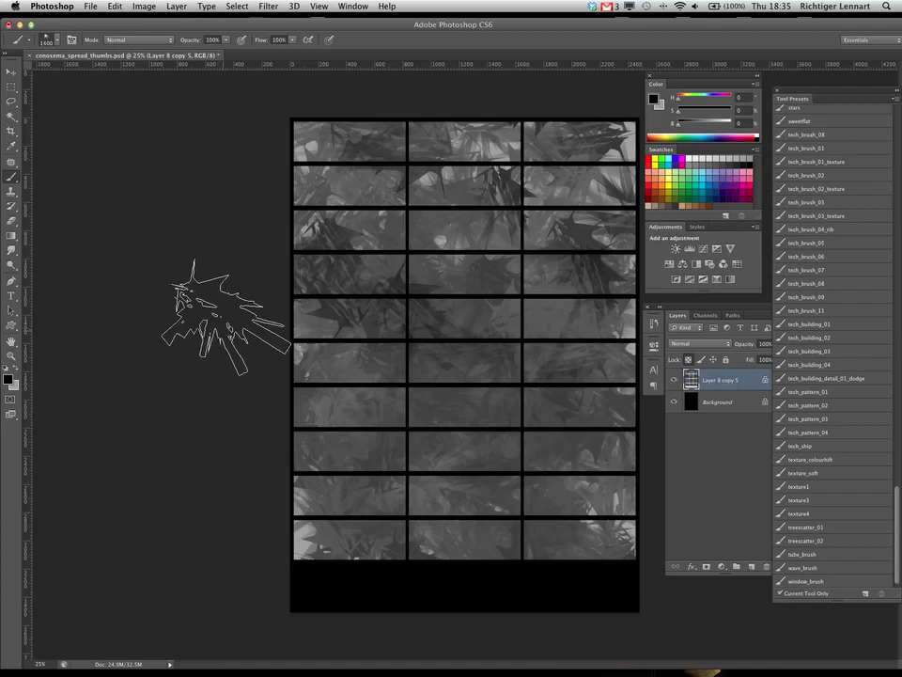
{"action": "key", "text": "bracketleft"}
{"action": "key", "text": "bracketleft"}
{"action": "key", "text": "bracketleft"}
{"action": "key", "text": "bracketleft"}
{"action": "key", "text": "bracketleft"}
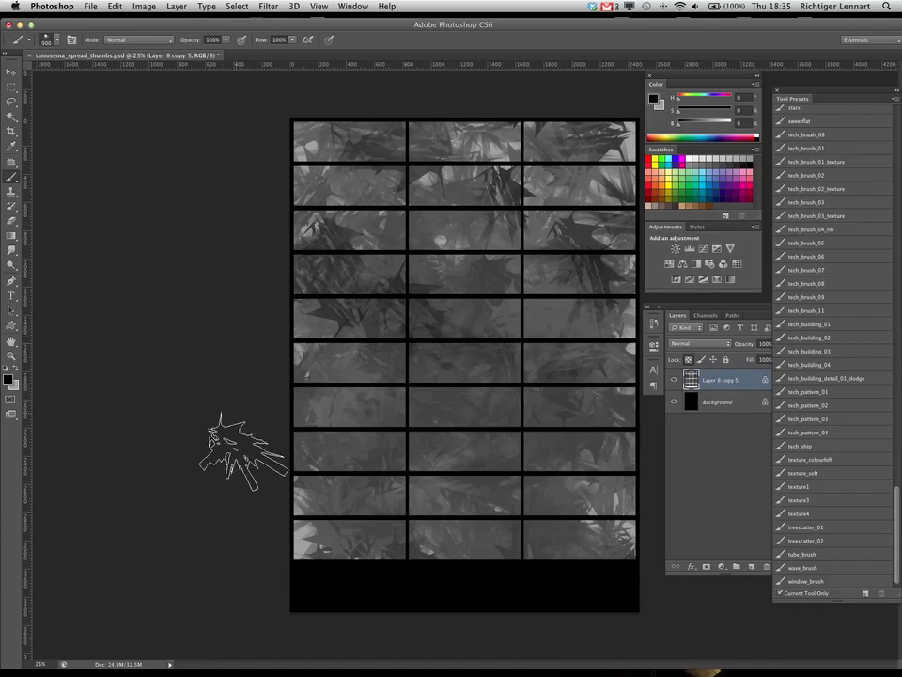
{"action": "left_click", "coordinate": [714, 122]}
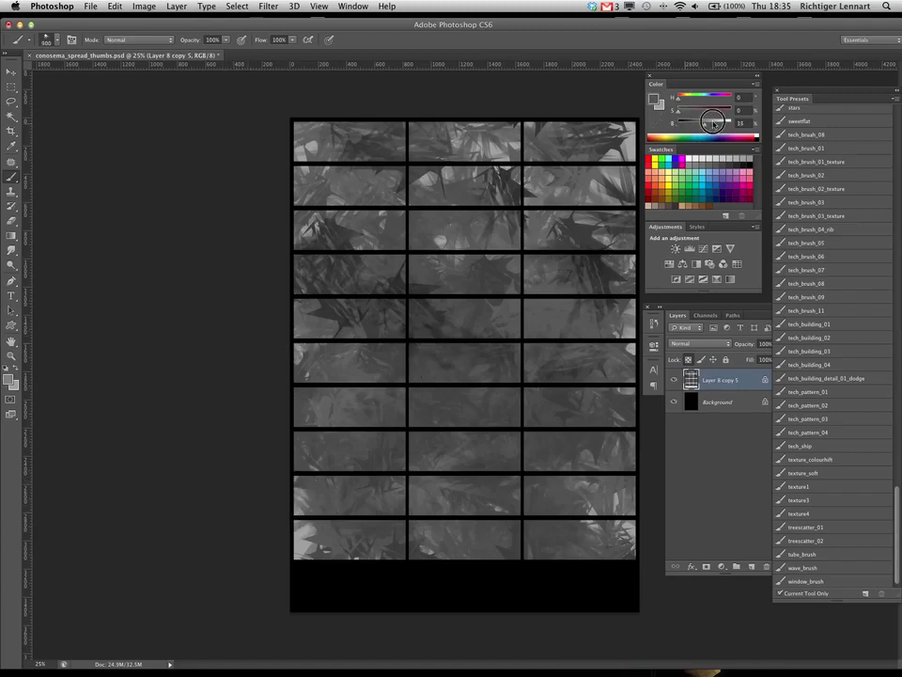
{"action": "left_click_drag", "start_coordinate": [352, 194], "coordinate": [341, 209]}
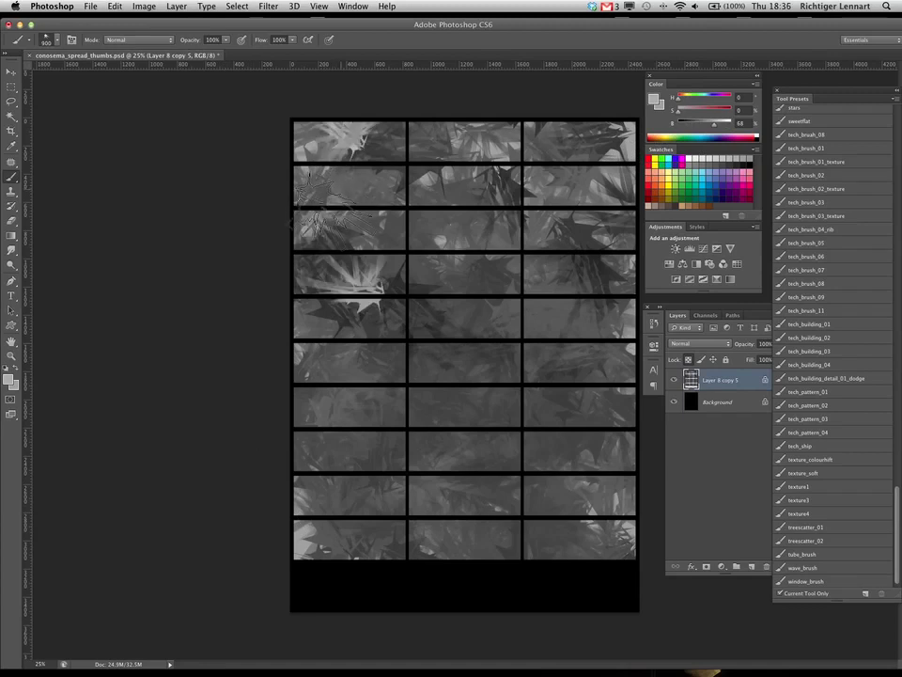
{"action": "mouse_move", "coordinate": [460, 193]}
{"action": "left_mouse_down"}
{"action": "mouse_move", "coordinate": [461, 232]}
{"action": "mouse_move", "coordinate": [451, 242]}
{"action": "left_mouse_up"}
{"action": "left_click_drag", "start_coordinate": [554, 188], "coordinate": [573, 228]}
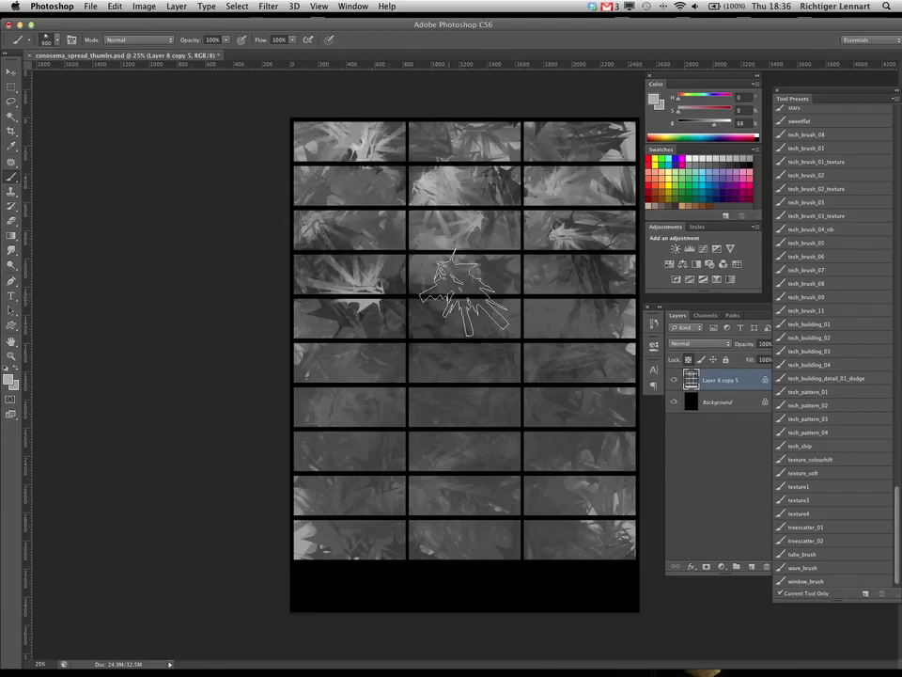
{"action": "mouse_move", "coordinate": [461, 291]}
{"action": "left_mouse_down"}
{"action": "mouse_move", "coordinate": [560, 277]}
{"action": "mouse_move", "coordinate": [587, 300]}
{"action": "mouse_move", "coordinate": [494, 329]}
{"action": "mouse_move", "coordinate": [381, 324]}
{"action": "mouse_move", "coordinate": [292, 348]}
{"action": "mouse_move", "coordinate": [414, 362]}
{"action": "left_mouse_up"}
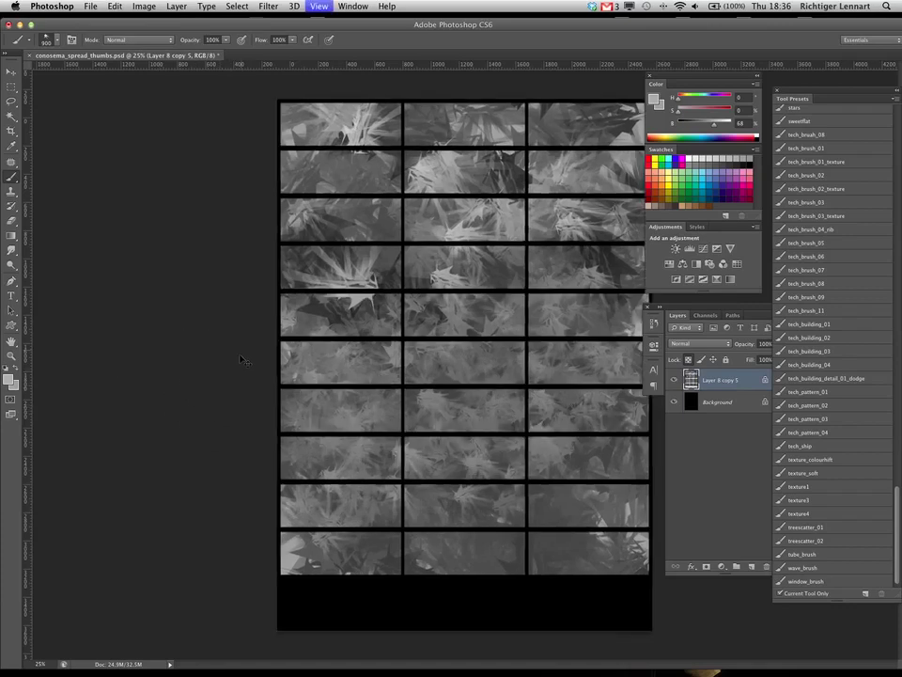
Add a new layer above Layer 8 copy 5 and reduce the brush size to 800 px.
{"action": "key", "text": "super+equal"}
{"action": "key", "text": "super+equal"}
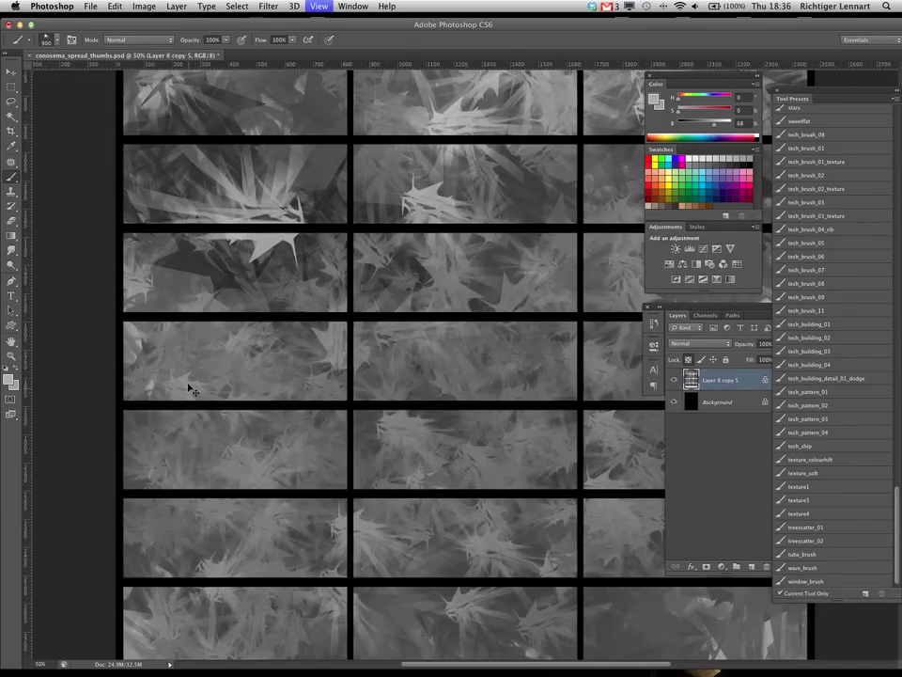
{"action": "key", "text": "super+minus"}
{"action": "key", "text": "super+equal"}
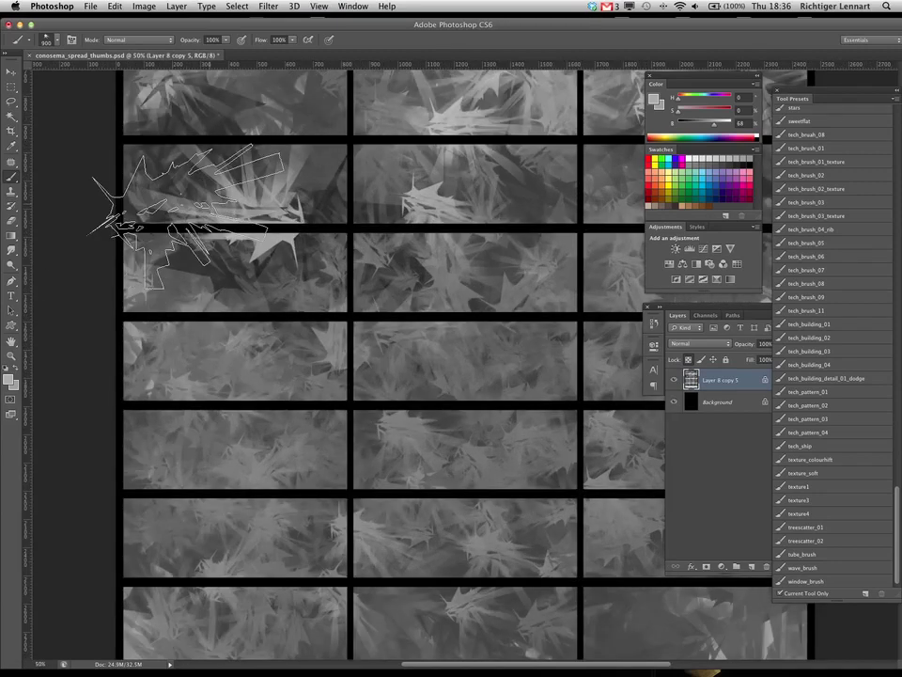
{"action": "key", "text": "space"}
{"action": "left_click_drag", "start_coordinate": [139, 341], "coordinate": [208, 368]}
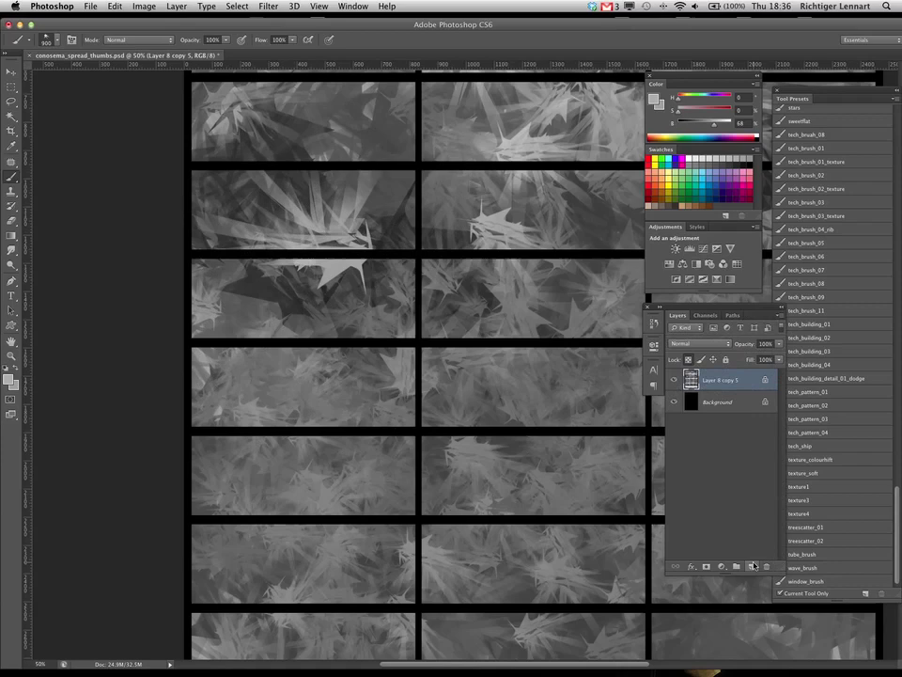
{"action": "left_click", "coordinate": [752, 566]}
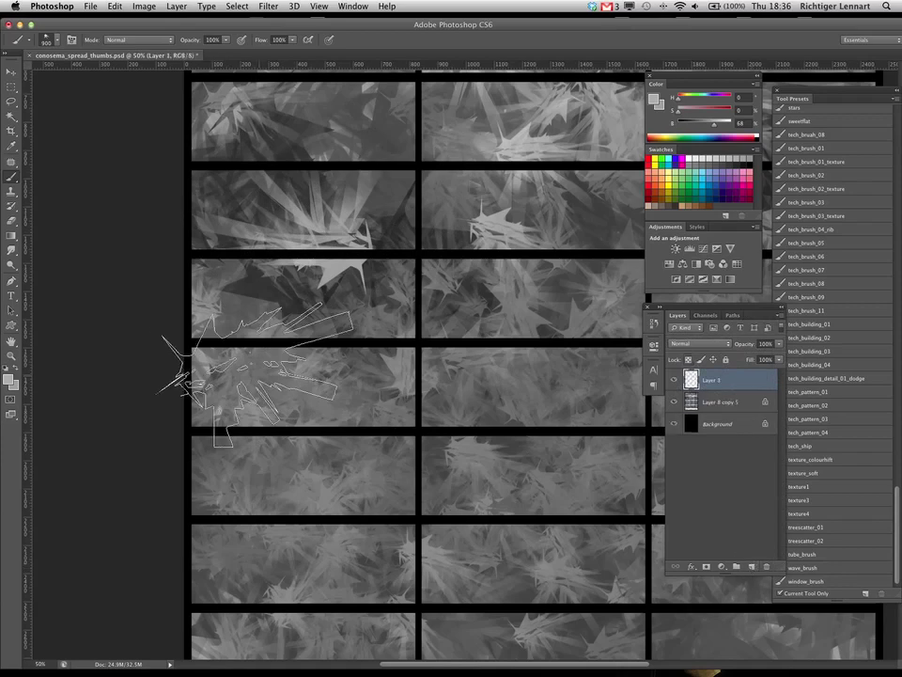
{"action": "key", "text": "bracketleft"}
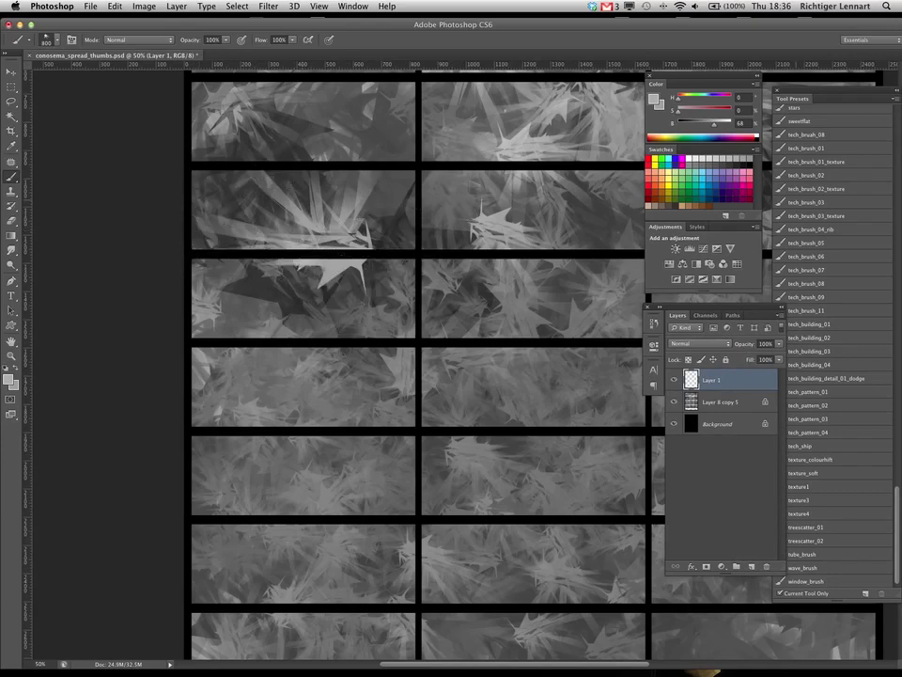
Load the block_sketch_opacity_texture_02 preset, set the foreground to grey at 73% brightness and paint 100 px strokes in the fourth row's first thumbnail.
{"action": "scroll", "coordinate": [882, 367], "scroll_direction": "up", "scroll_amount": 8}
{"action": "scroll", "coordinate": [882, 367], "scroll_direction": "up", "scroll_amount": 10}
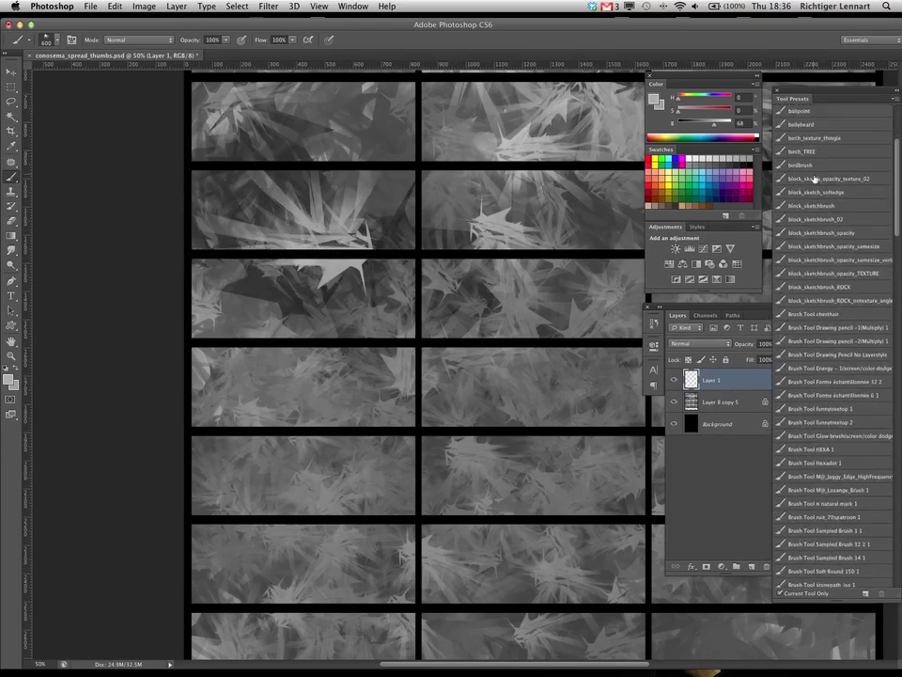
{"action": "left_click", "coordinate": [814, 177]}
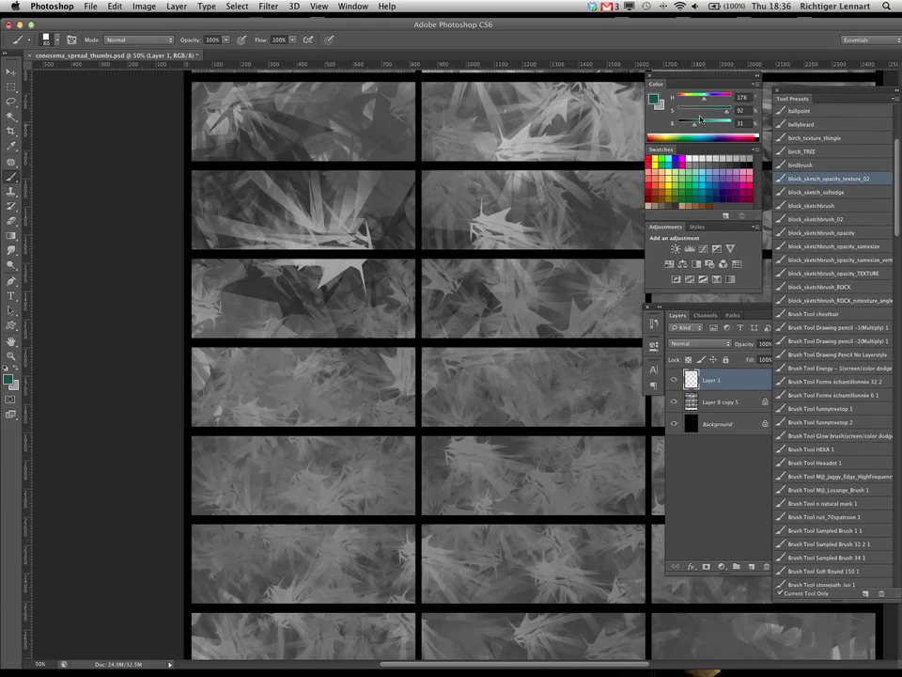
{"action": "left_click_drag", "start_coordinate": [692, 110], "coordinate": [710, 124]}
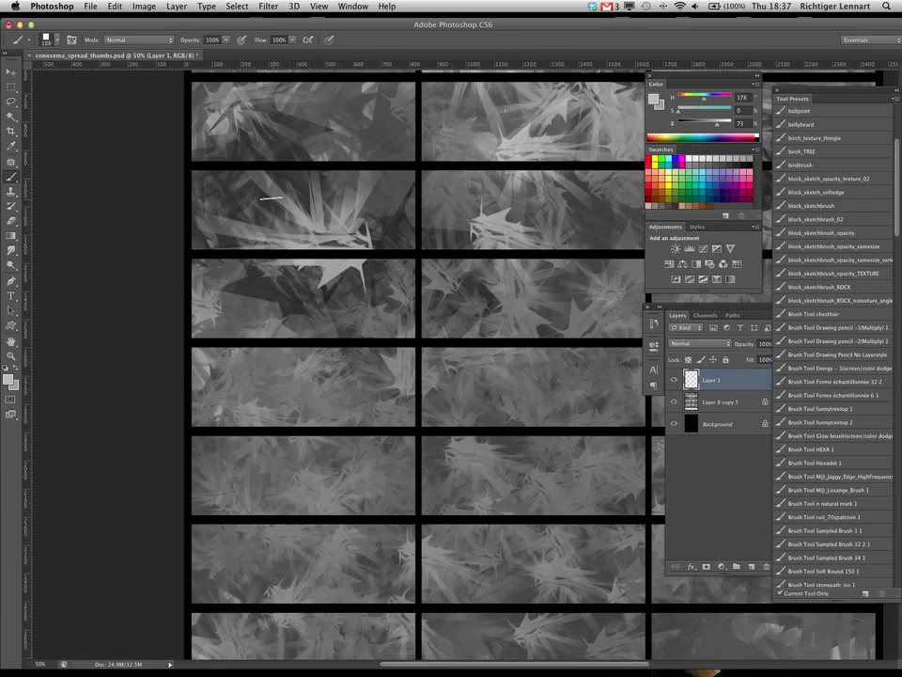
{"action": "mouse_move", "coordinate": [314, 238]}
{"action": "left_mouse_down"}
{"action": "mouse_move", "coordinate": [326, 237]}
{"action": "mouse_move", "coordinate": [293, 246]}
{"action": "mouse_move", "coordinate": [347, 245]}
{"action": "mouse_move", "coordinate": [258, 241]}
{"action": "left_mouse_up"}
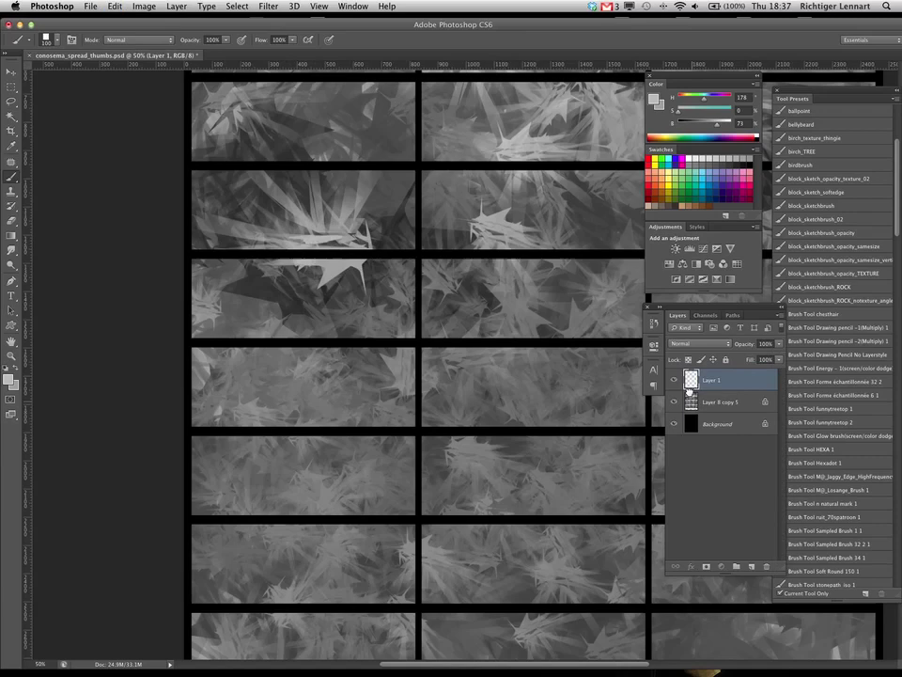
Merge Layer 1 with Layer 8 copy 5, leaving the Background layer separate.
{"action": "left_click", "coordinate": [714, 401]}
{"action": "left_click", "coordinate": [693, 380], "text": "shift"}
{"action": "key", "text": "super+w"}
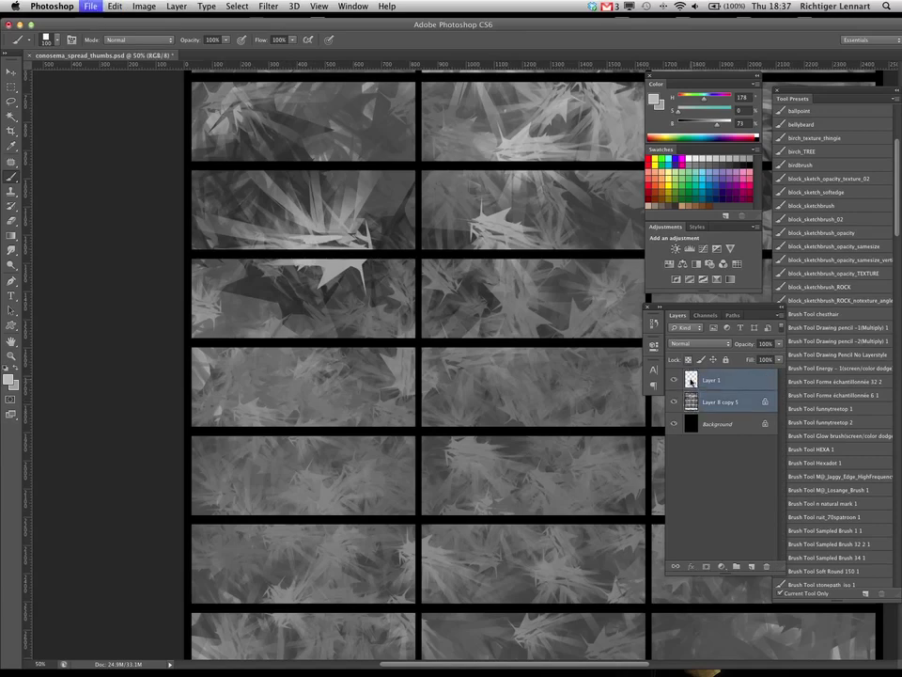
{"action": "left_click", "coordinate": [490, 230]}
{"action": "key", "text": "super+e"}
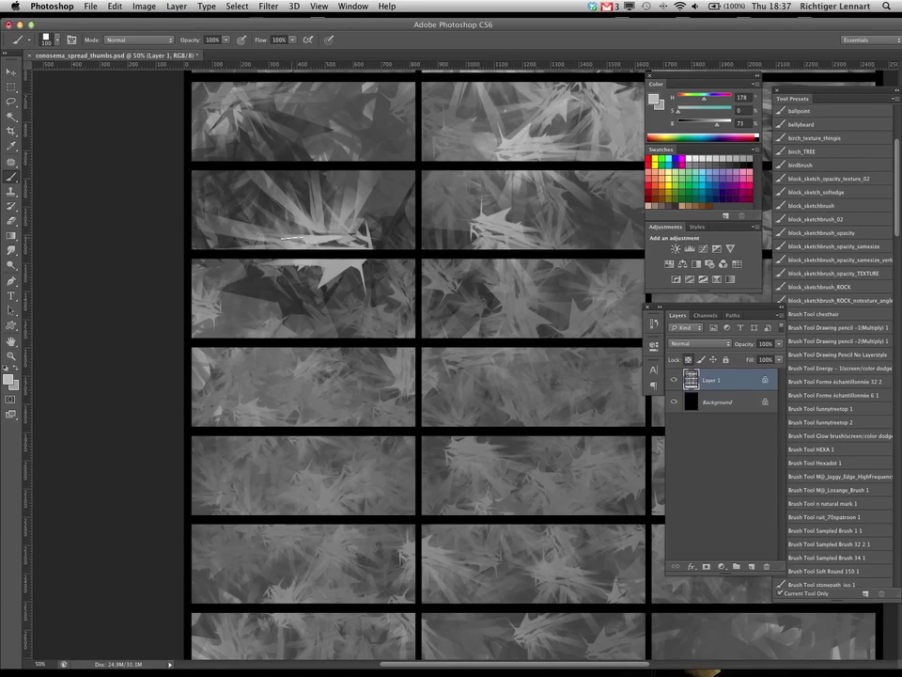
Refine the spiky shape in the fourth row's first thumbnail with light strokes along its base and sampled dark greys around its spikes.
{"action": "left_click_drag", "start_coordinate": [316, 246], "coordinate": [349, 242]}
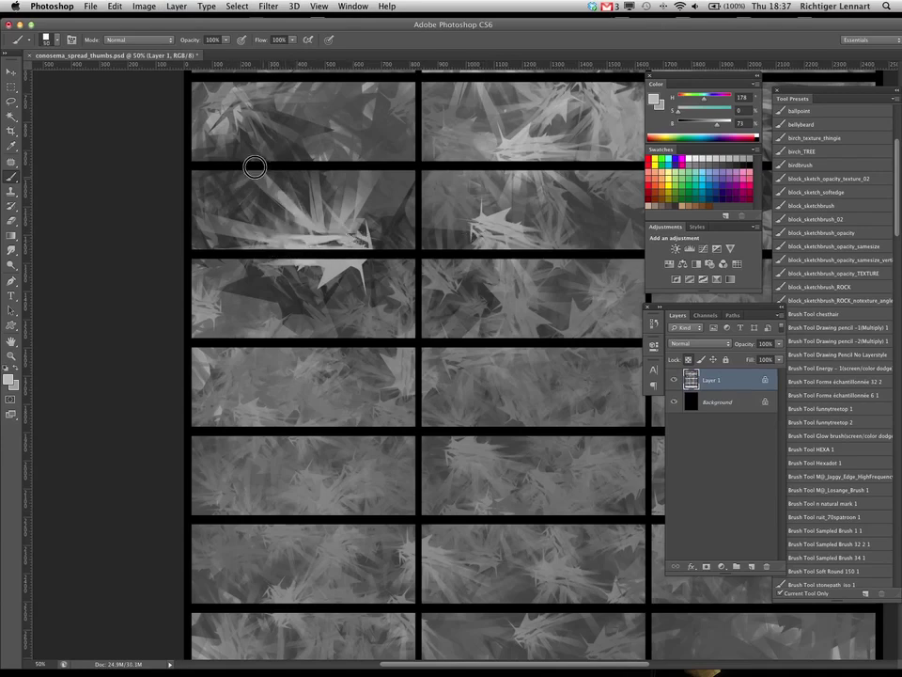
{"action": "key", "text": "bracketleft"}
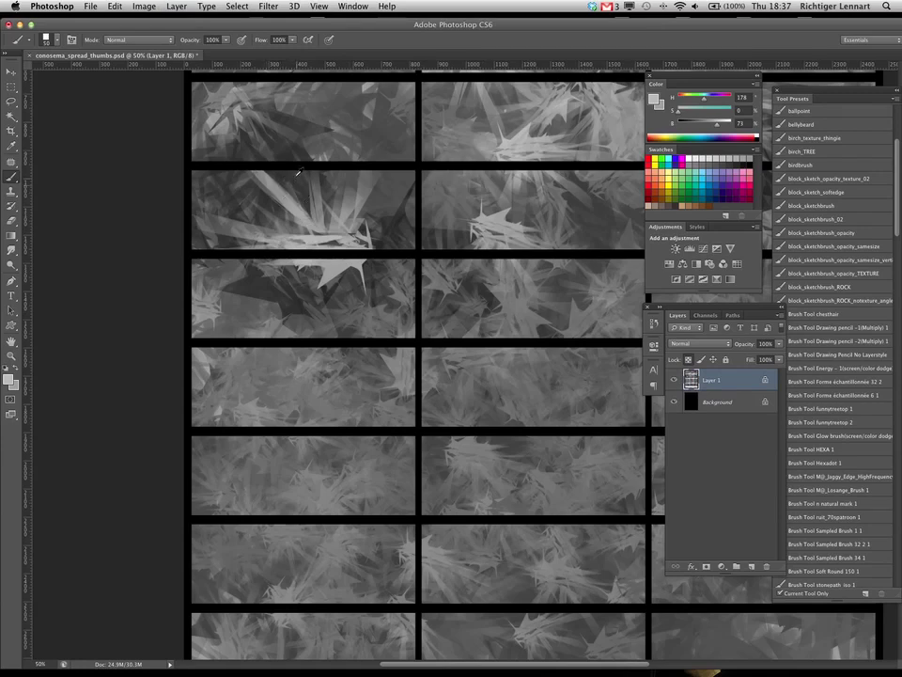
{"action": "left_click", "coordinate": [299, 172], "text": "alt"}
{"action": "key", "text": "bracketright"}
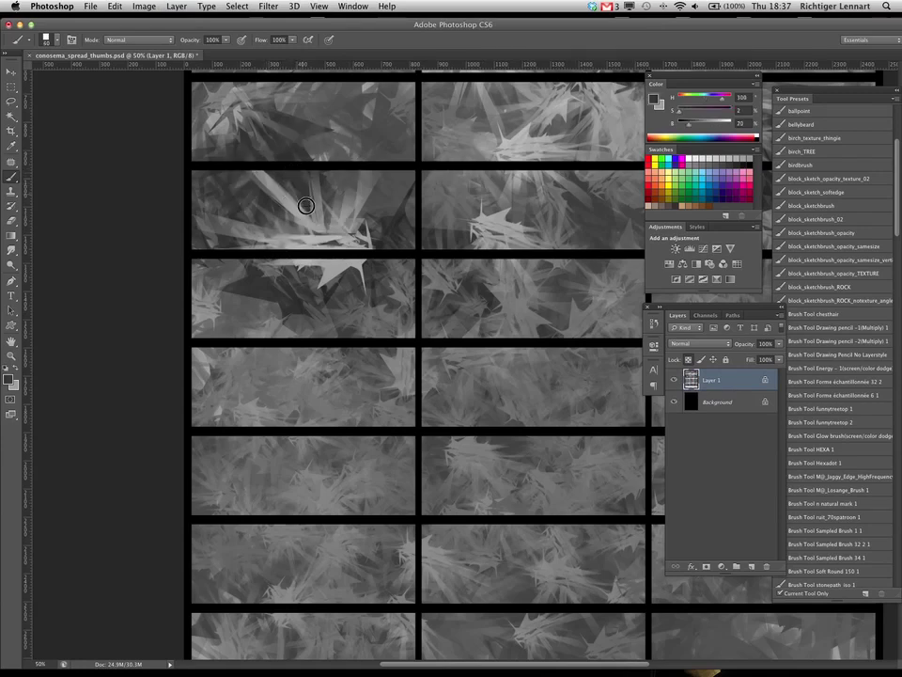
{"action": "left_click", "coordinate": [381, 213], "text": "alt"}
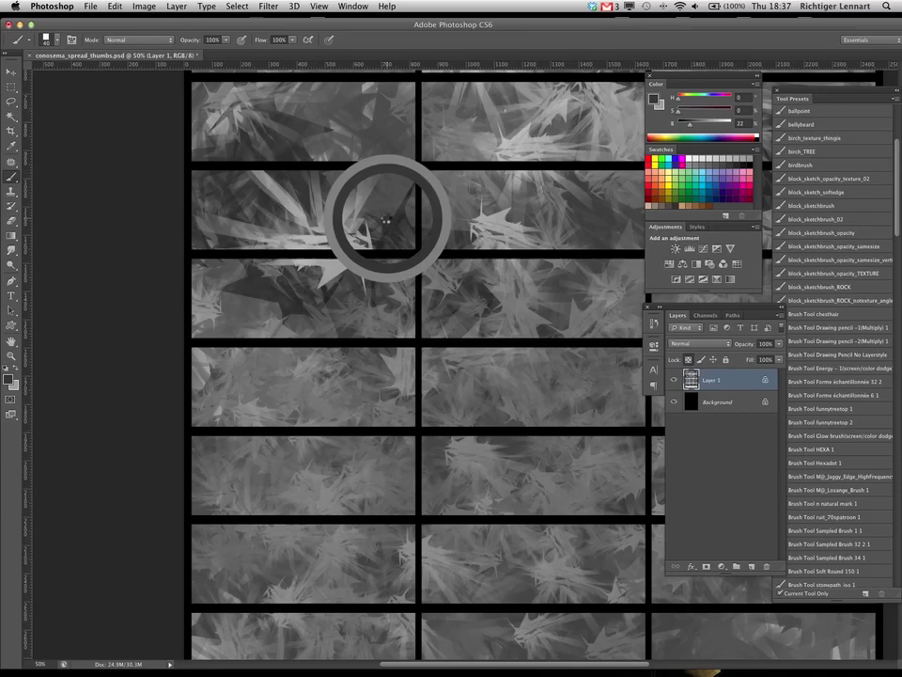
{"action": "key", "text": "bracketleft"}
{"action": "key", "text": "bracketleft"}
{"action": "key", "text": "bracketright"}
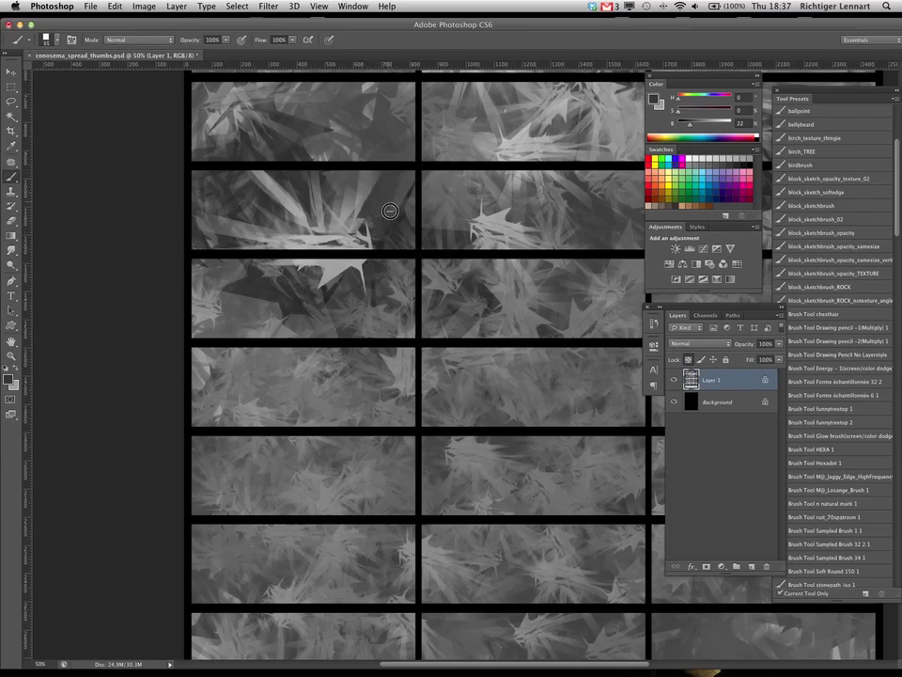
Sample mid, dark and light greys from the artwork and add finer detail strokes to the fourth row's first thumbnail.
{"action": "left_click", "coordinate": [235, 218], "text": "alt"}
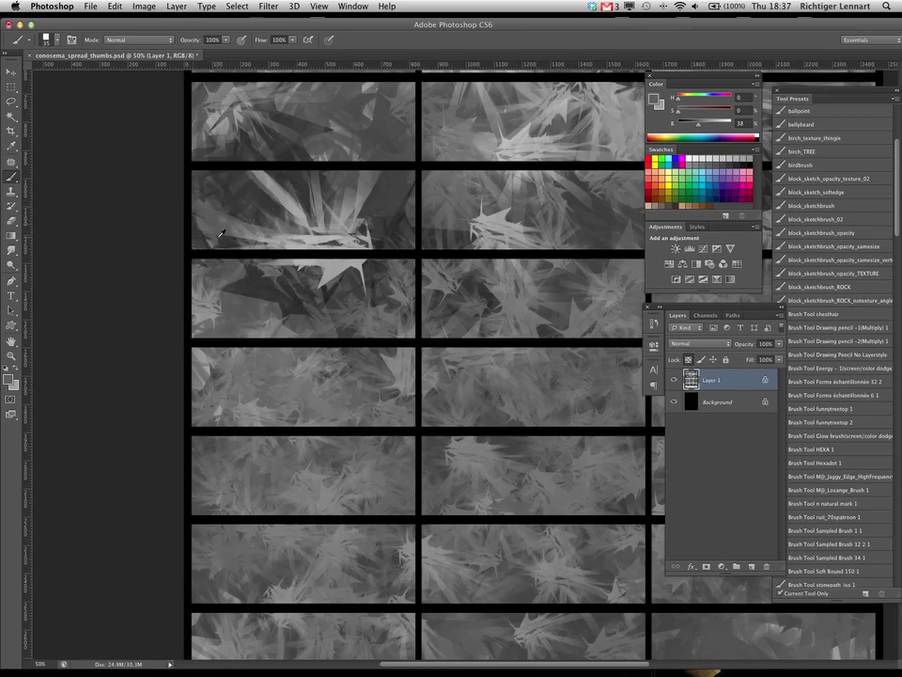
{"action": "left_click", "coordinate": [222, 233], "text": "alt"}
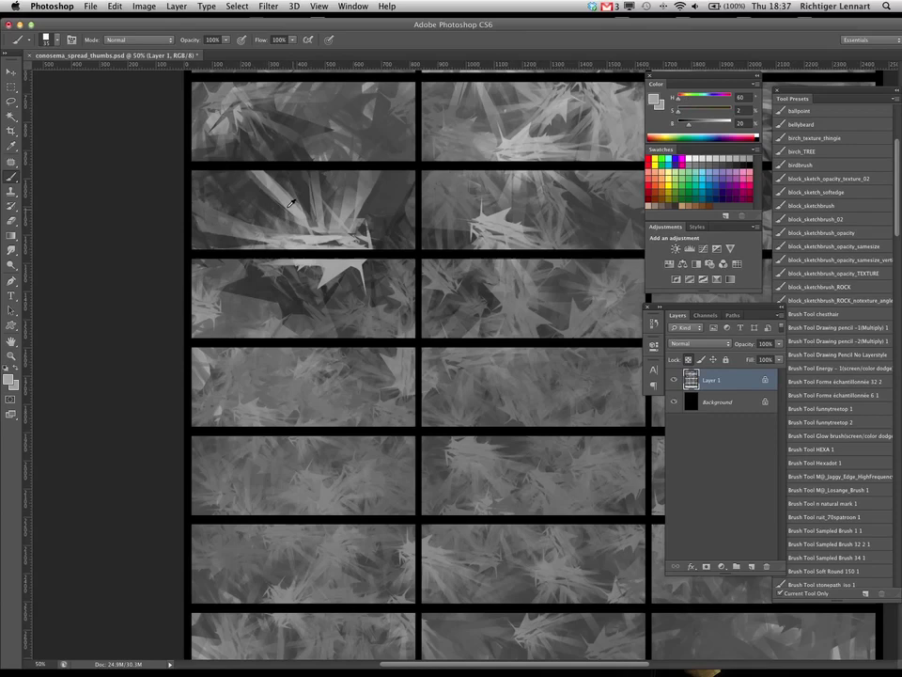
{"action": "left_click", "coordinate": [219, 157], "text": "alt"}
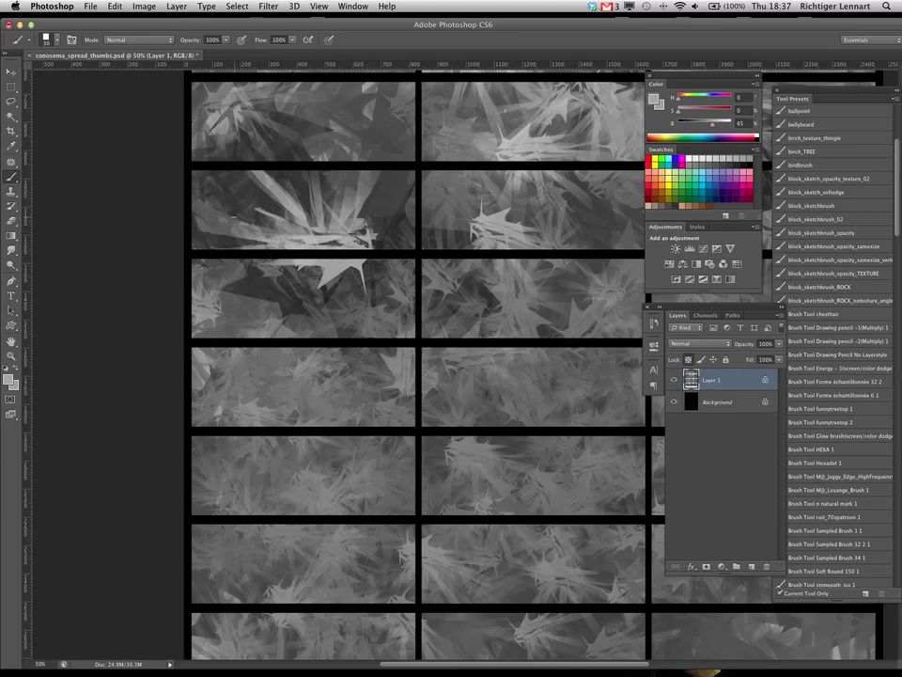
Sample a dark grey in the second row's middle thumbnail and block in its dark area with a 60 px brush.
{"action": "key", "text": "super+minus"}
{"action": "key", "text": "super+minus"}
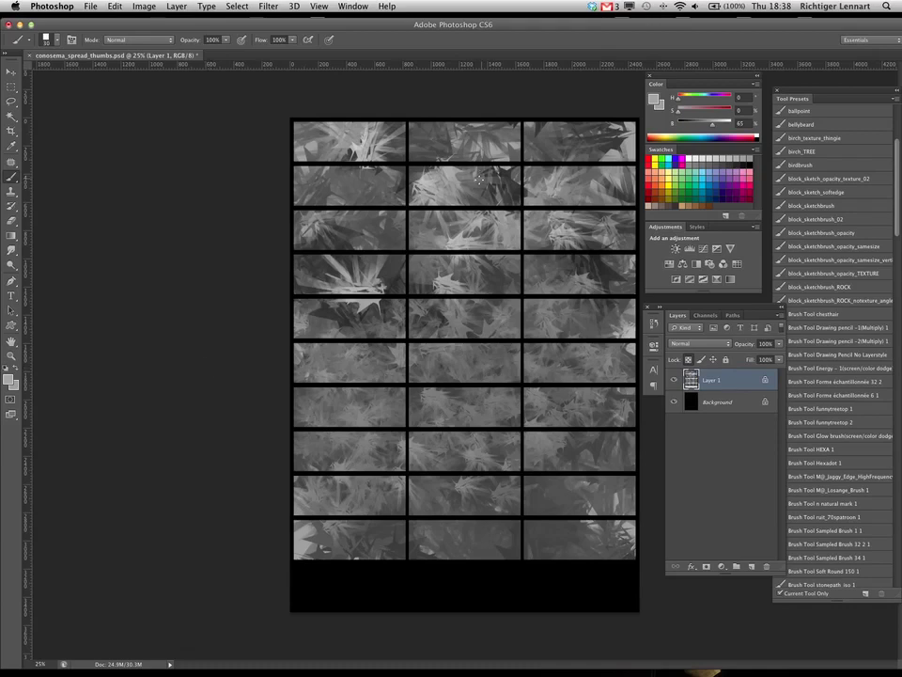
{"action": "key", "text": "super+plus"}
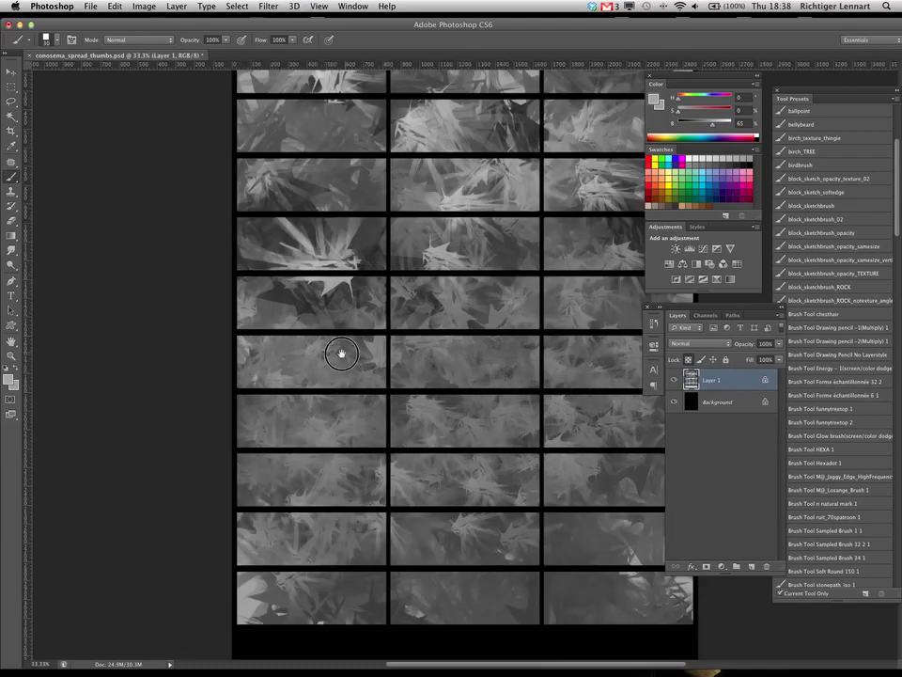
{"action": "left_click_drag", "start_coordinate": [342, 352], "coordinate": [304, 453]}
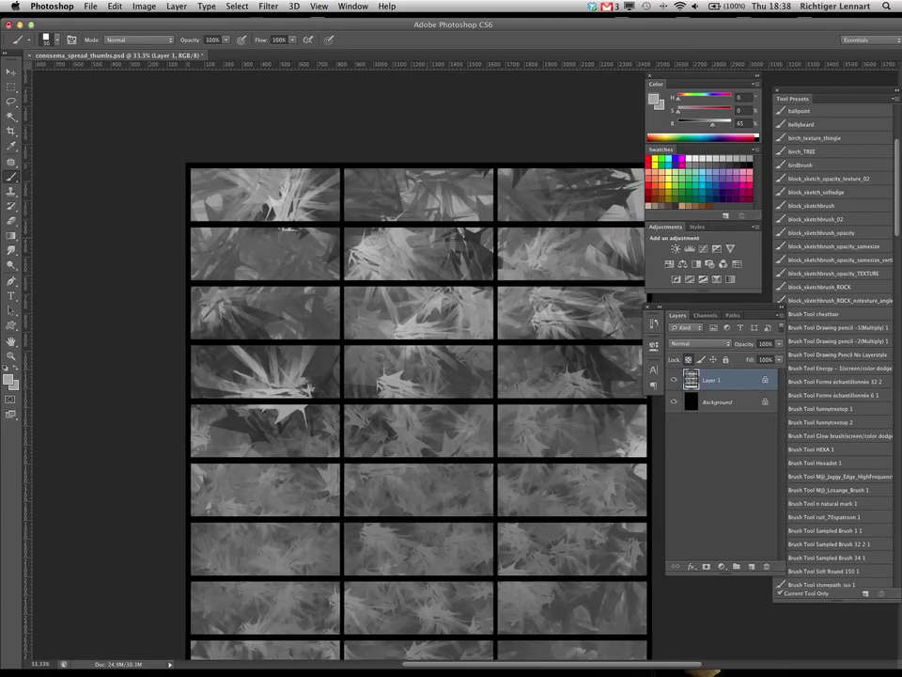
{"action": "left_click", "coordinate": [471, 234], "text": "alt"}
{"action": "mouse_move", "coordinate": [445, 248]}
{"action": "left_mouse_down"}
{"action": "mouse_move", "coordinate": [438, 271]}
{"action": "mouse_move", "coordinate": [436, 251]}
{"action": "mouse_move", "coordinate": [426, 282]}
{"action": "mouse_move", "coordinate": [449, 265]}
{"action": "mouse_move", "coordinate": [439, 279]}
{"action": "mouse_move", "coordinate": [426, 266]}
{"action": "mouse_move", "coordinate": [420, 278]}
{"action": "mouse_move", "coordinate": [454, 274]}
{"action": "mouse_move", "coordinate": [419, 282]}
{"action": "left_mouse_up"}
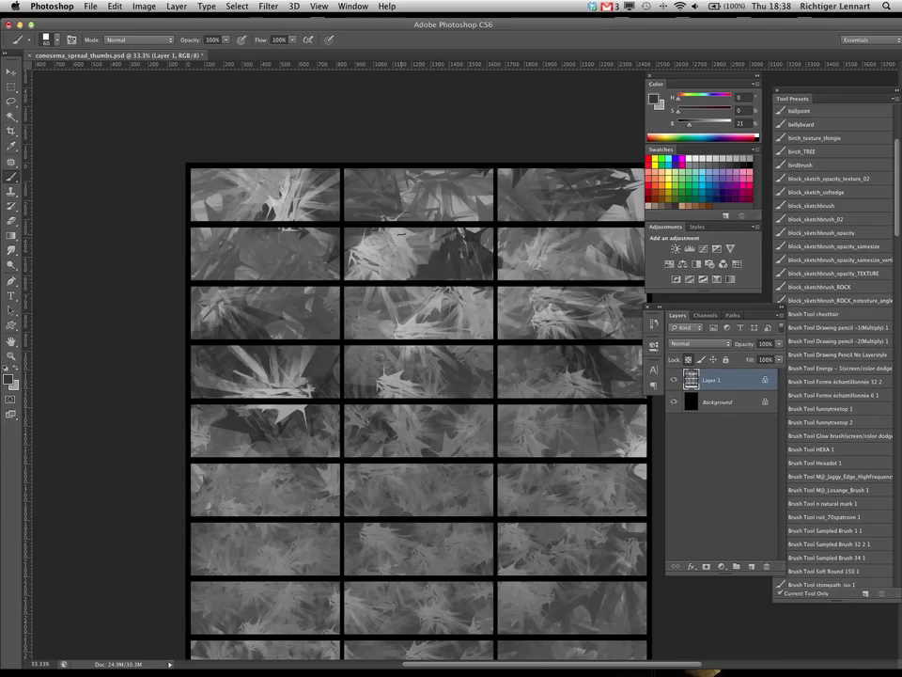
Sample a light grey, raise its brightness to 84% and paint a bright patch in the second row's middle thumbnail.
{"action": "left_click", "coordinate": [356, 250], "text": "alt"}
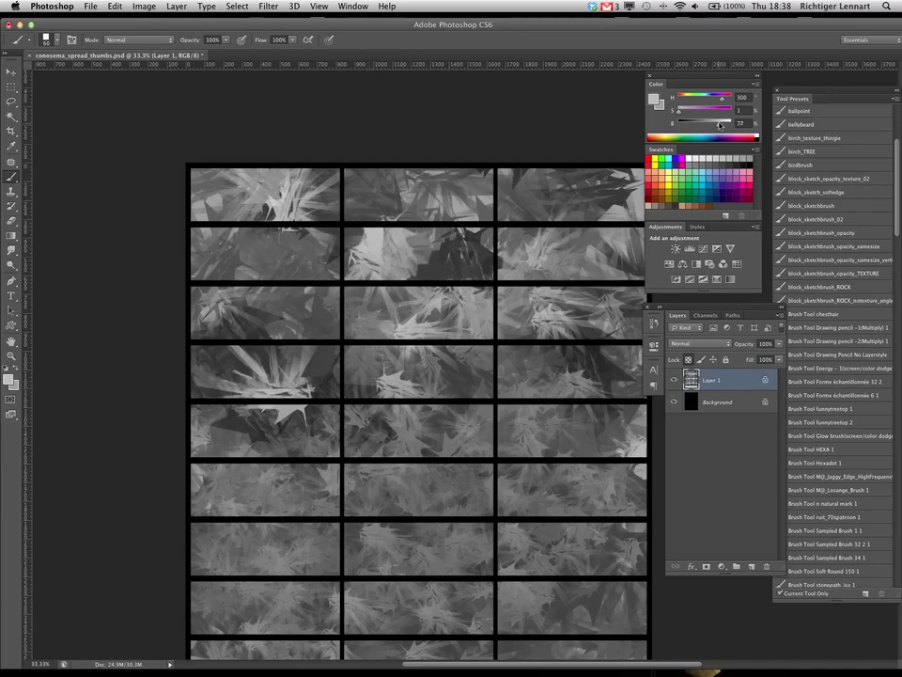
{"action": "left_click_drag", "start_coordinate": [720, 125], "coordinate": [724, 125]}
{"action": "left_click_drag", "start_coordinate": [372, 244], "coordinate": [376, 229]}
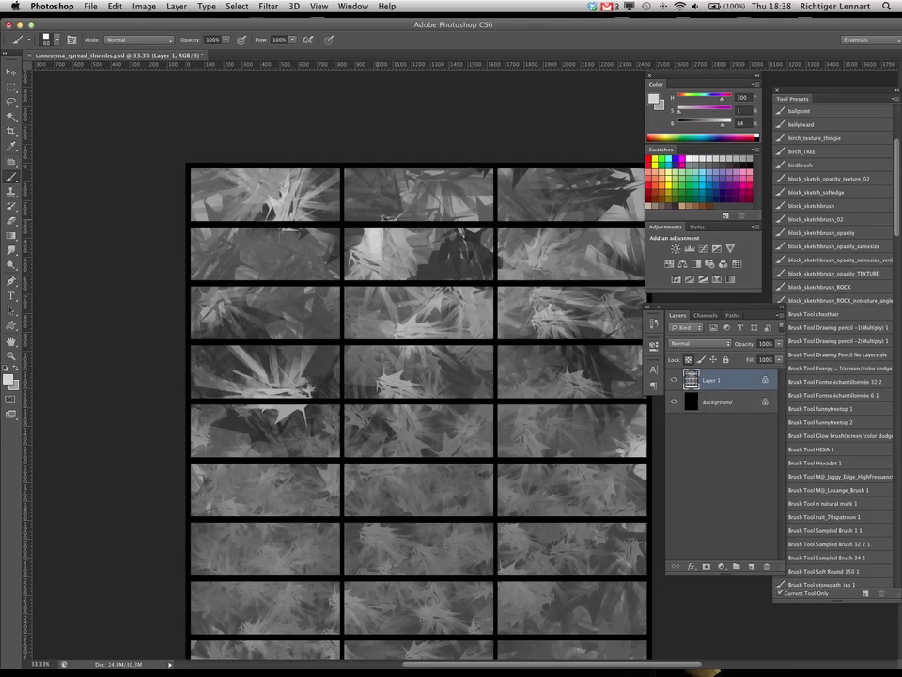
Load the Glow brush (screen/color dodge) tool preset and paint a soft 200 px glow over the bright patch in the second row's middle thumbnail.
{"action": "left_click_drag", "start_coordinate": [895, 185], "coordinate": [891, 222]}
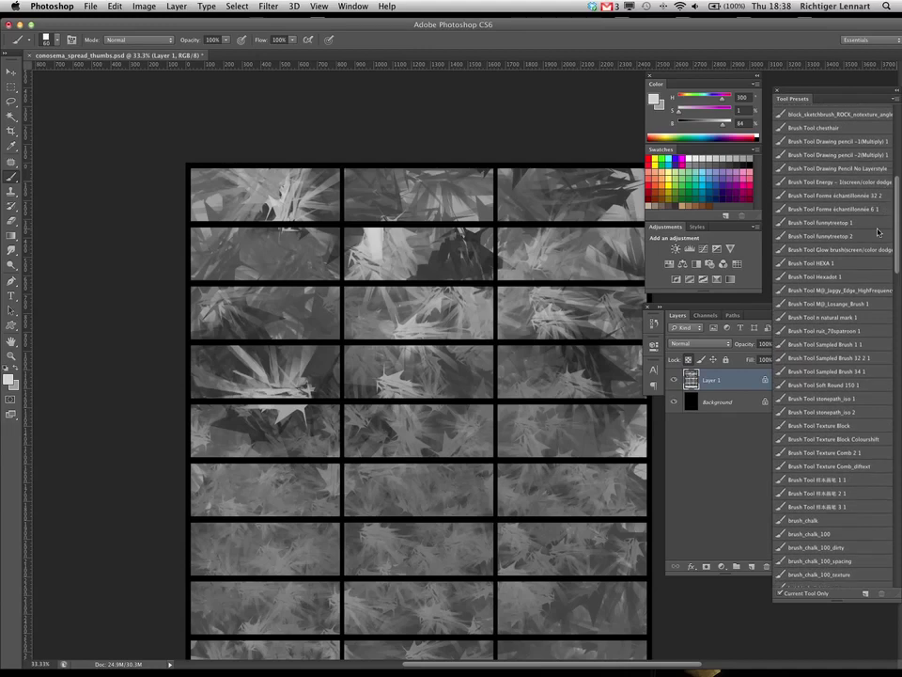
{"action": "left_click", "coordinate": [827, 250]}
{"action": "key", "text": "bracketright"}
{"action": "key", "text": "bracketleft"}
{"action": "mouse_move", "coordinate": [382, 244]}
{"action": "left_mouse_down"}
{"action": "mouse_move", "coordinate": [366, 234]}
{"action": "mouse_move", "coordinate": [376, 255]}
{"action": "mouse_move", "coordinate": [389, 242]}
{"action": "mouse_move", "coordinate": [363, 228]}
{"action": "left_mouse_up"}
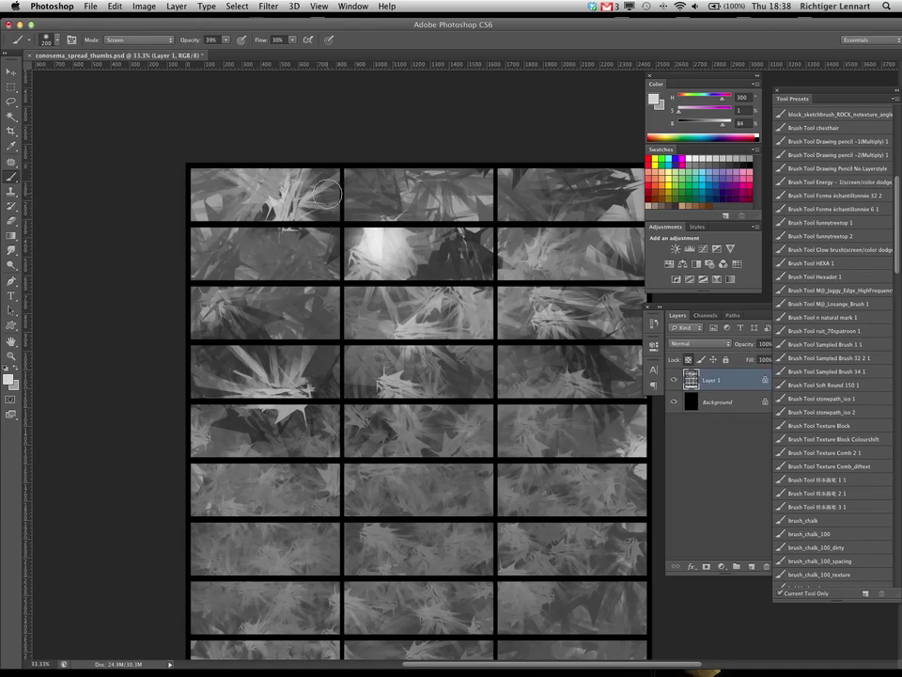
Reduce the glow brush to 90 px and check the whole thumbnail sheet at reduced size.
{"action": "key", "text": "bracketleft"}
{"action": "key", "text": "bracketleft"}
{"action": "key", "text": "bracketleft"}
{"action": "key", "text": "bracketleft"}
{"action": "key", "text": "bracketleft"}
{"action": "key", "text": "bracketleft"}
{"action": "key", "text": "bracketleft"}
{"action": "key", "text": "bracketleft"}
{"action": "key", "text": "bracketleft"}
{"action": "key", "text": "bracketleft"}
{"action": "key", "text": "super+minus"}
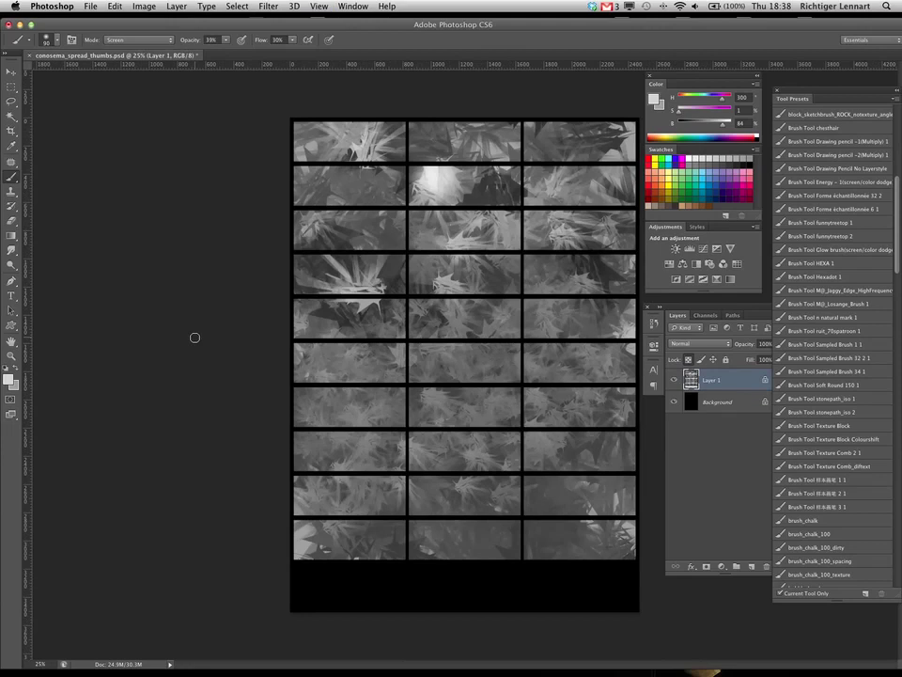
{"action": "key", "text": "super+minus"}
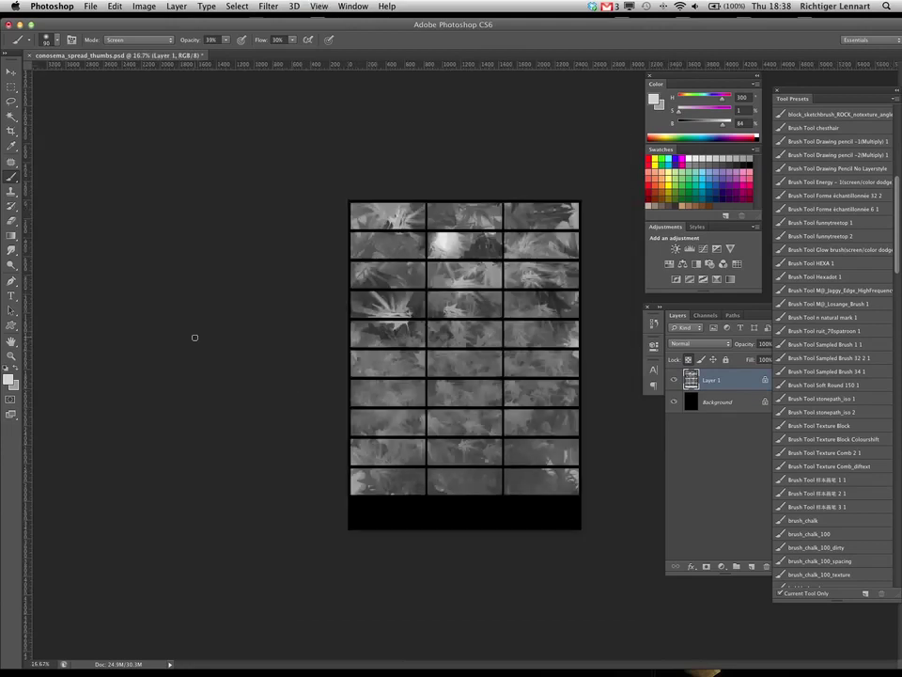
Enlarge the glow brush to 250 px, paint glows in the top-row thumbnails and the third row's first thumbnail, and reduce the brush to 175 px.
{"action": "key", "text": "bracketright"}
{"action": "key", "text": "bracketright"}
{"action": "key", "text": "super+plus"}
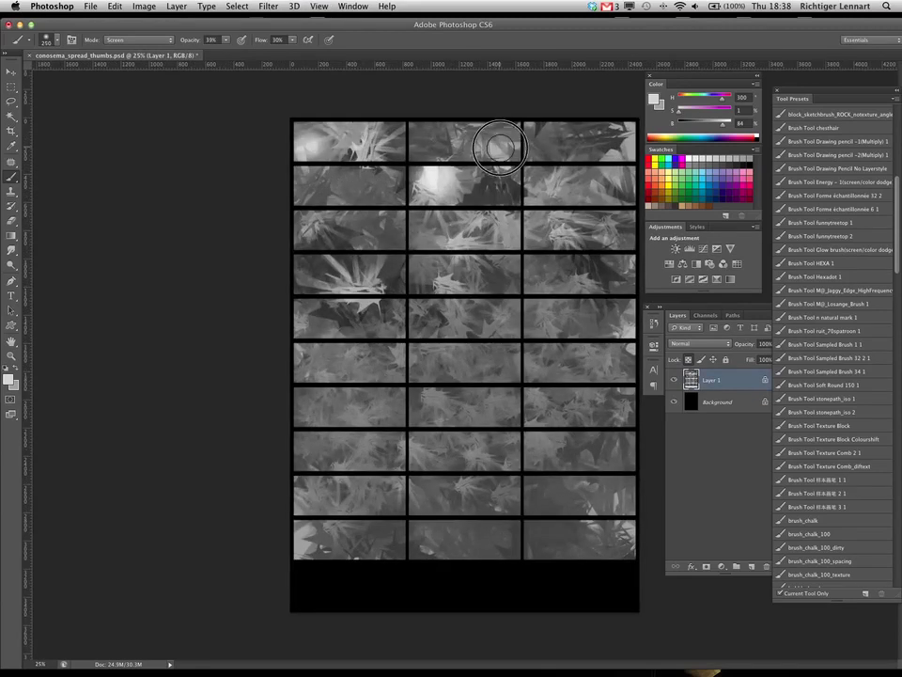
{"action": "left_click", "coordinate": [624, 146]}
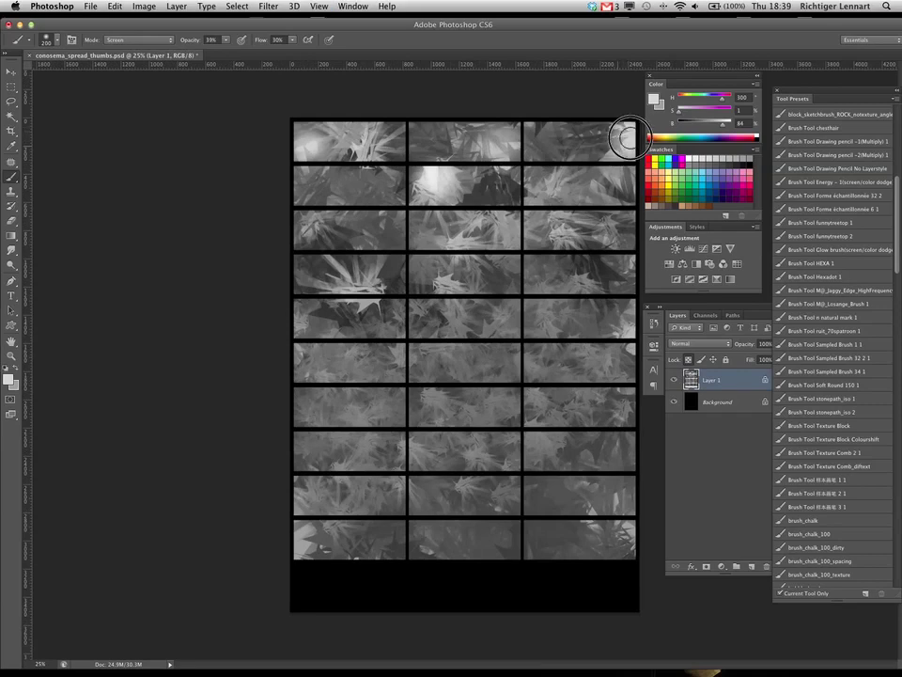
{"action": "left_click", "coordinate": [310, 226]}
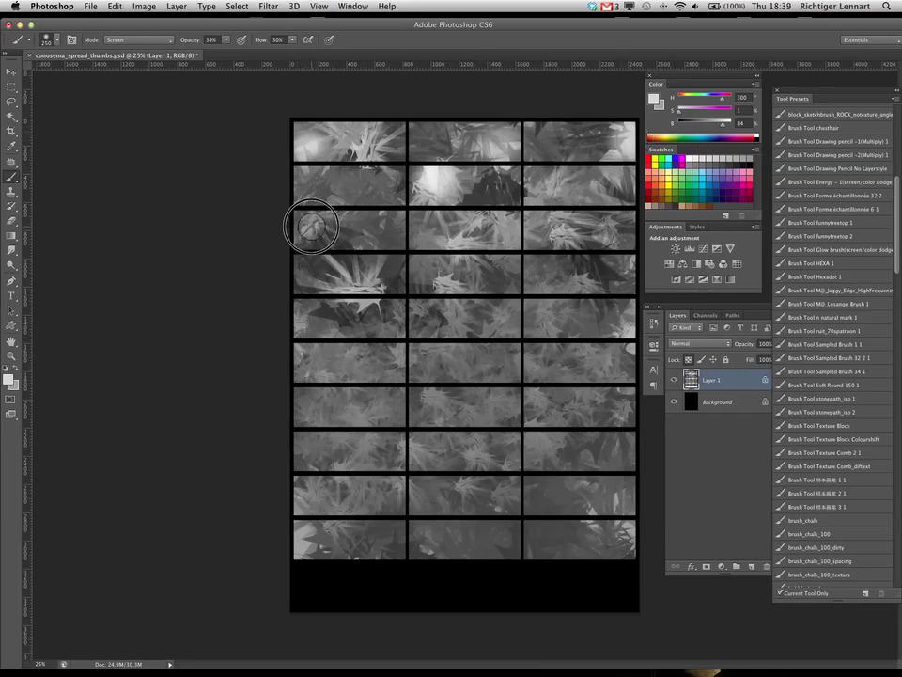
{"action": "key", "text": "["}
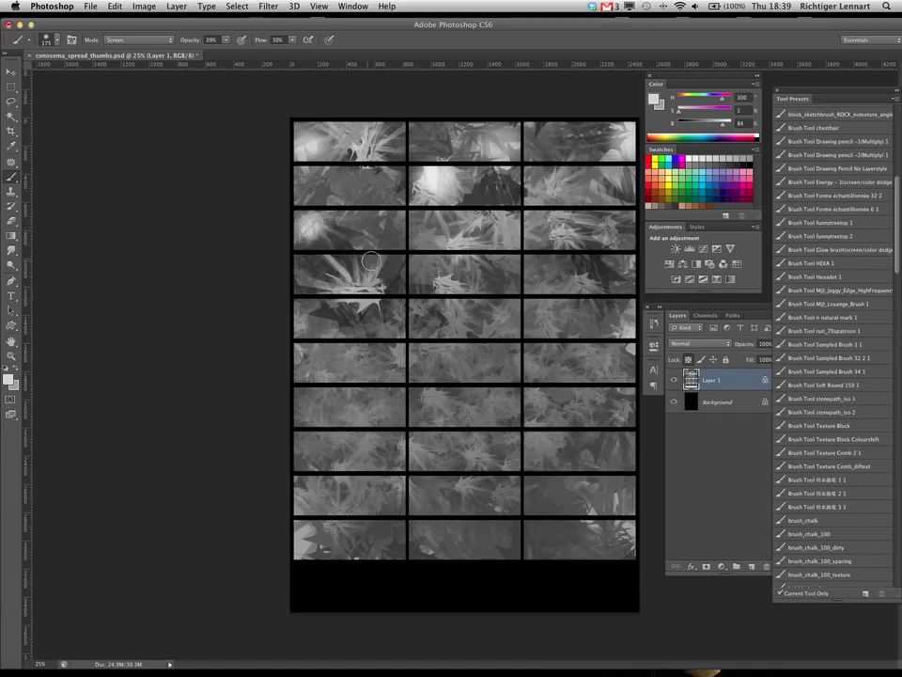